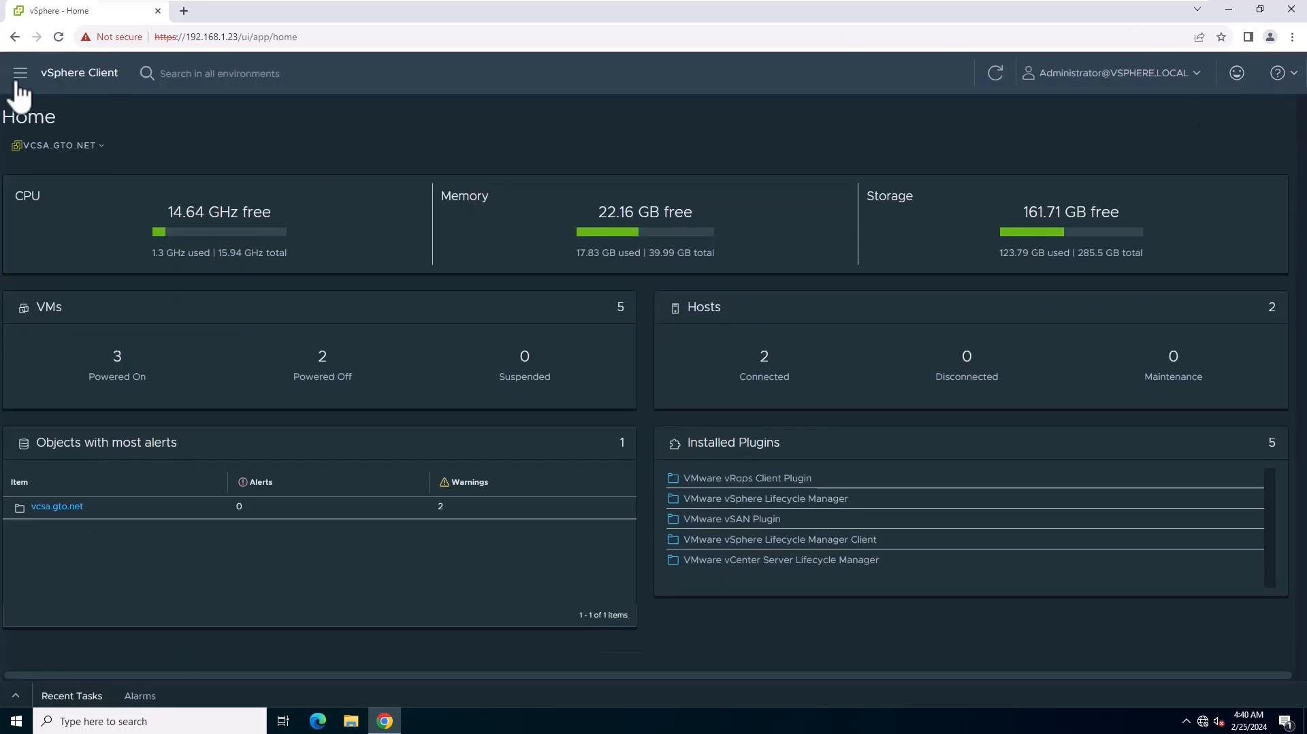
Step: Open the vCenter inventory and bring up the New Virtual Machine wizard for GTO Cluster
left_click(19, 77)
left_click(34, 169)
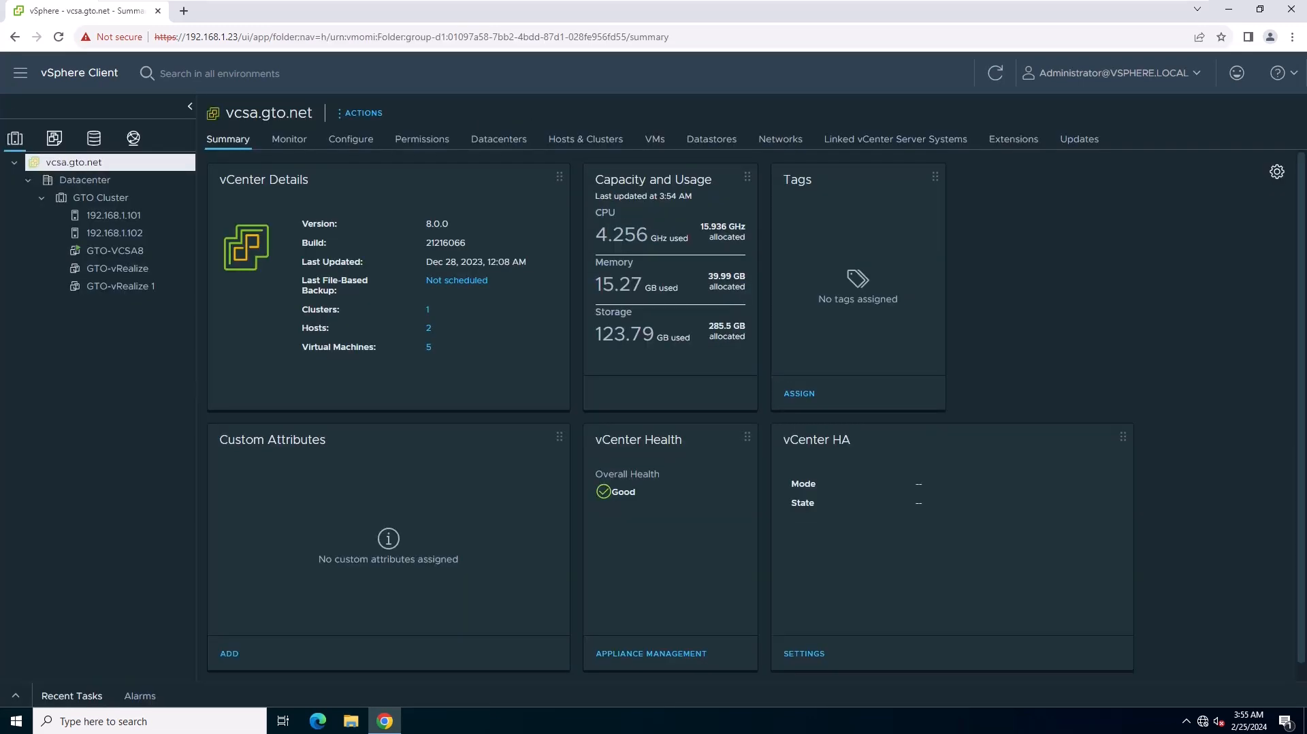
left_click(102, 198)
right_click(102, 197)
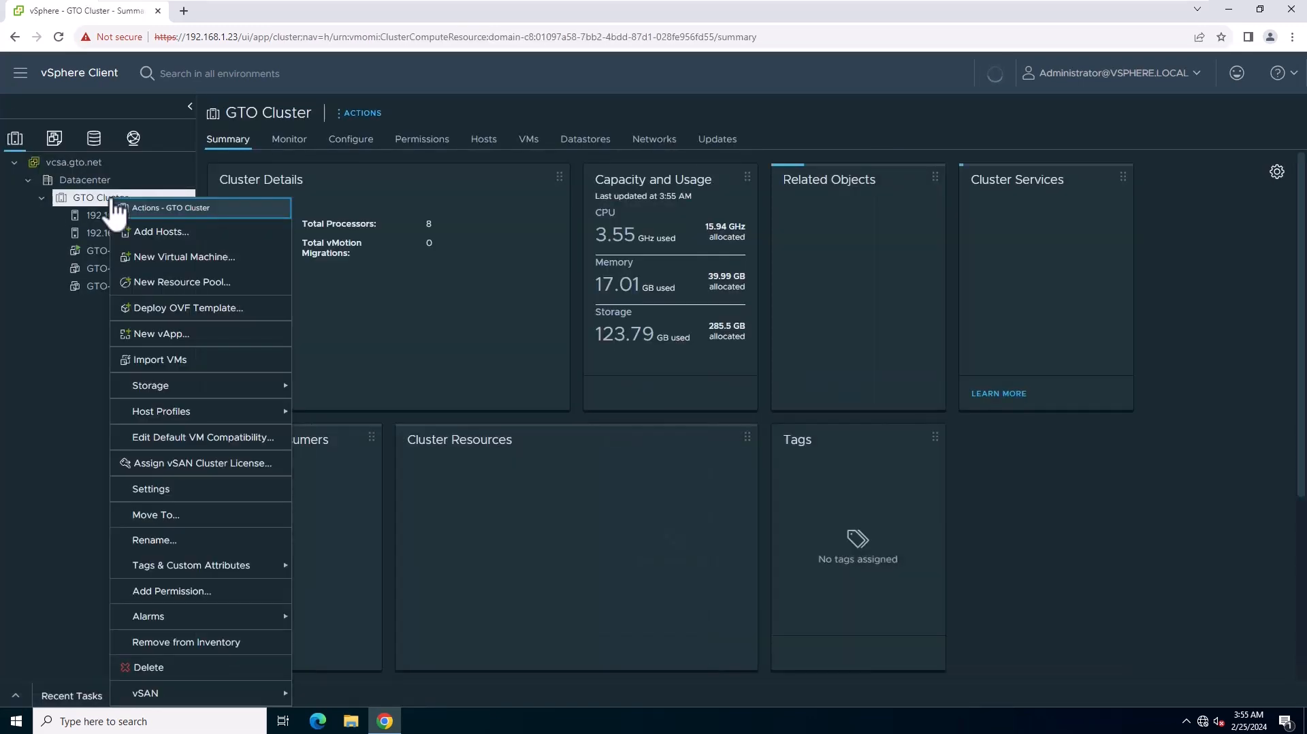
left_click(171, 257)
left_click(947, 597)
Step: Open the advanced performance chart options of the GTO-VCSA8 virtual machine and select the Cluster services metrics
left_click(126, 252)
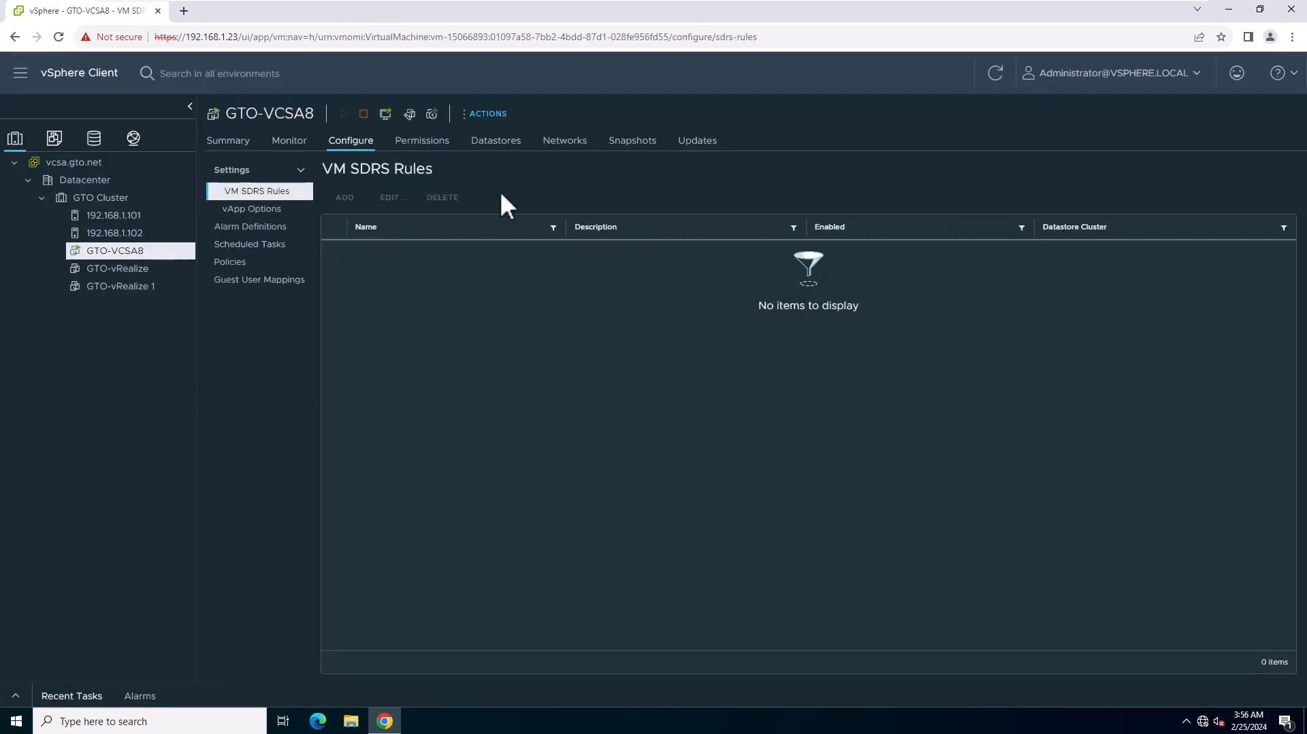
left_click(565, 140)
left_click(287, 143)
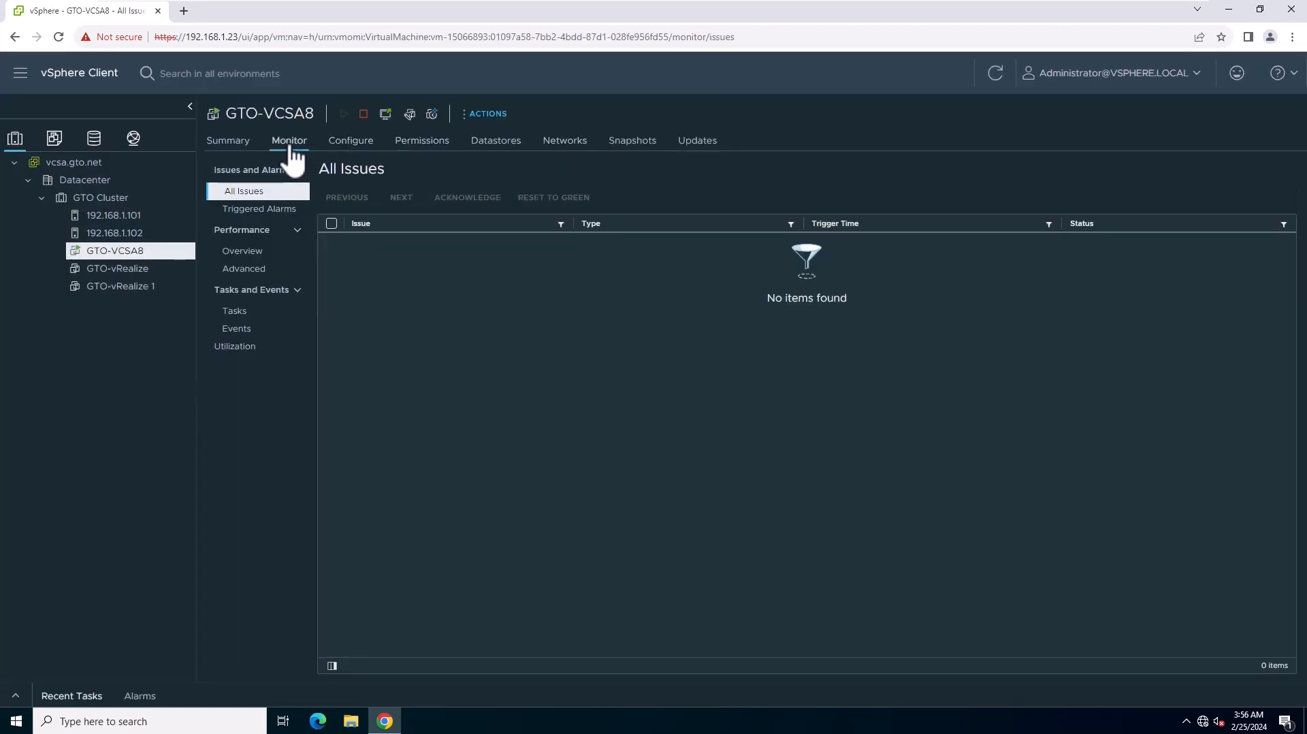
left_click(247, 271)
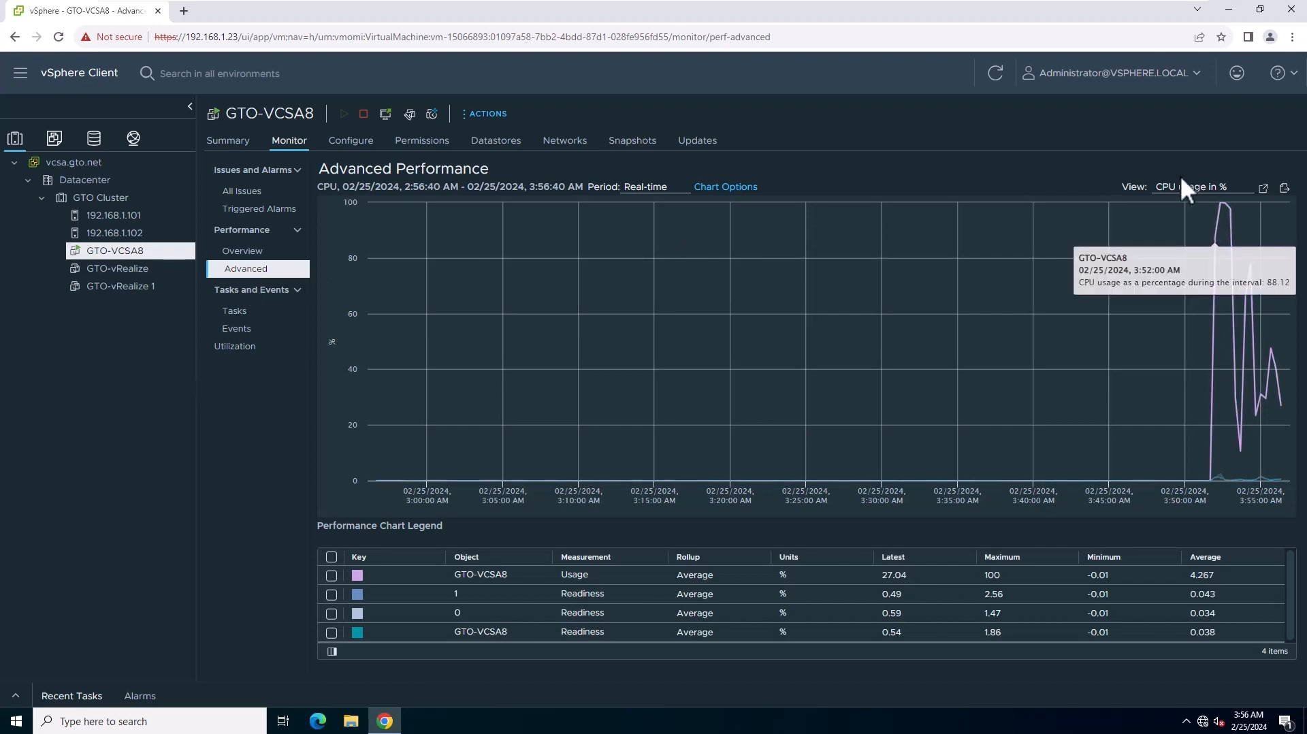
left_click(726, 187)
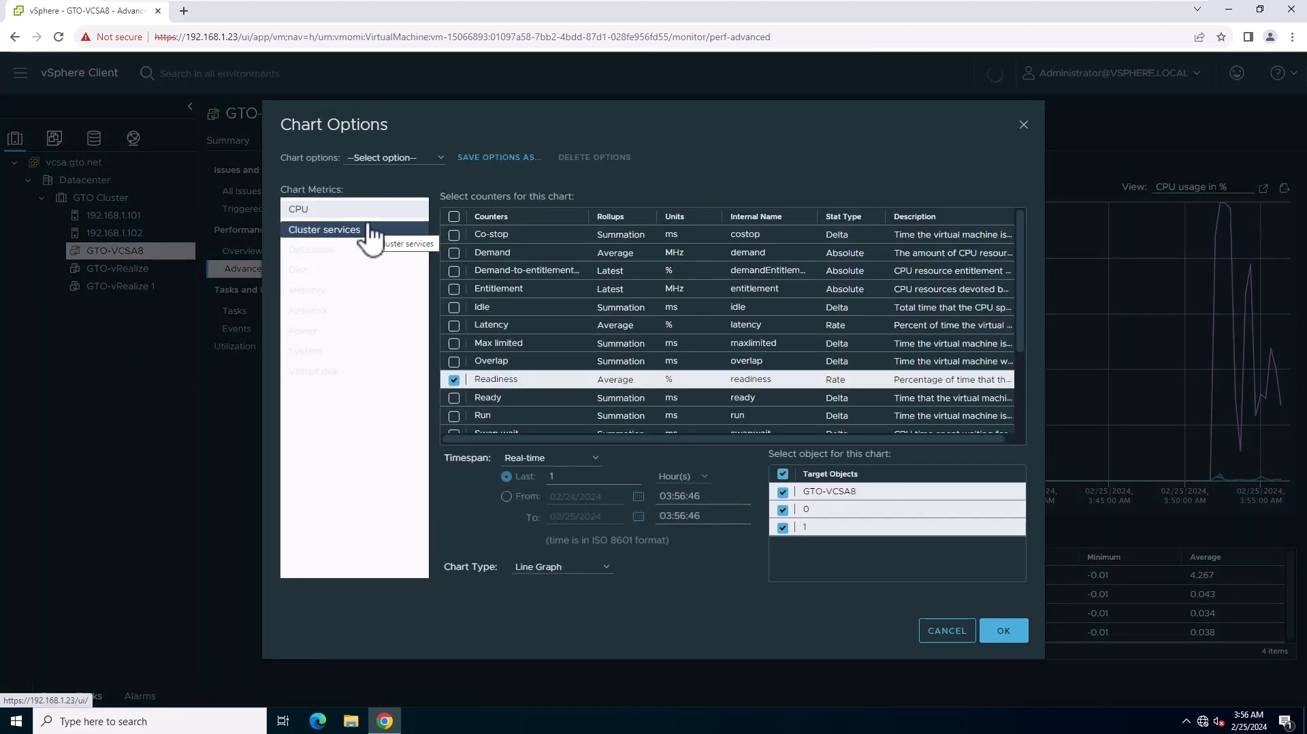
left_click(366, 232)
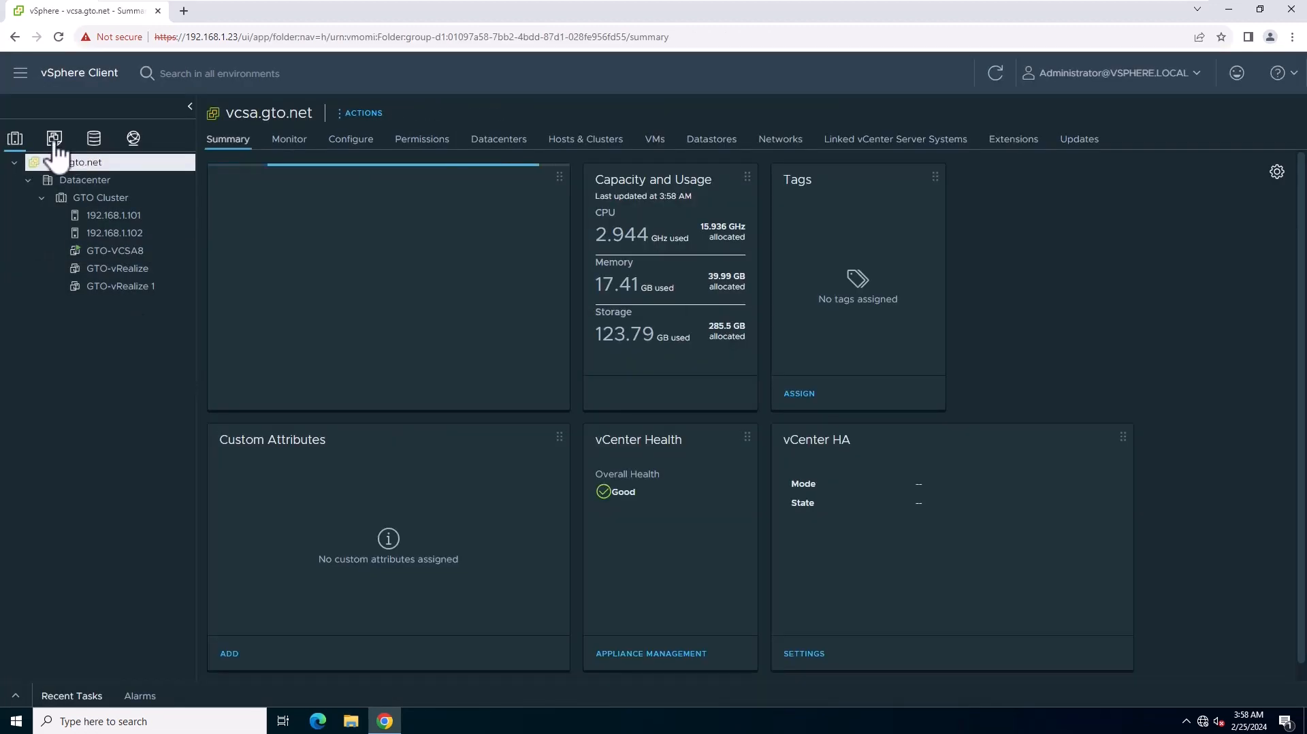
Step: Browse the virtual machine, storage and networking inventories of vcsa.gto.net, expanding the Datacenter
left_click(54, 141)
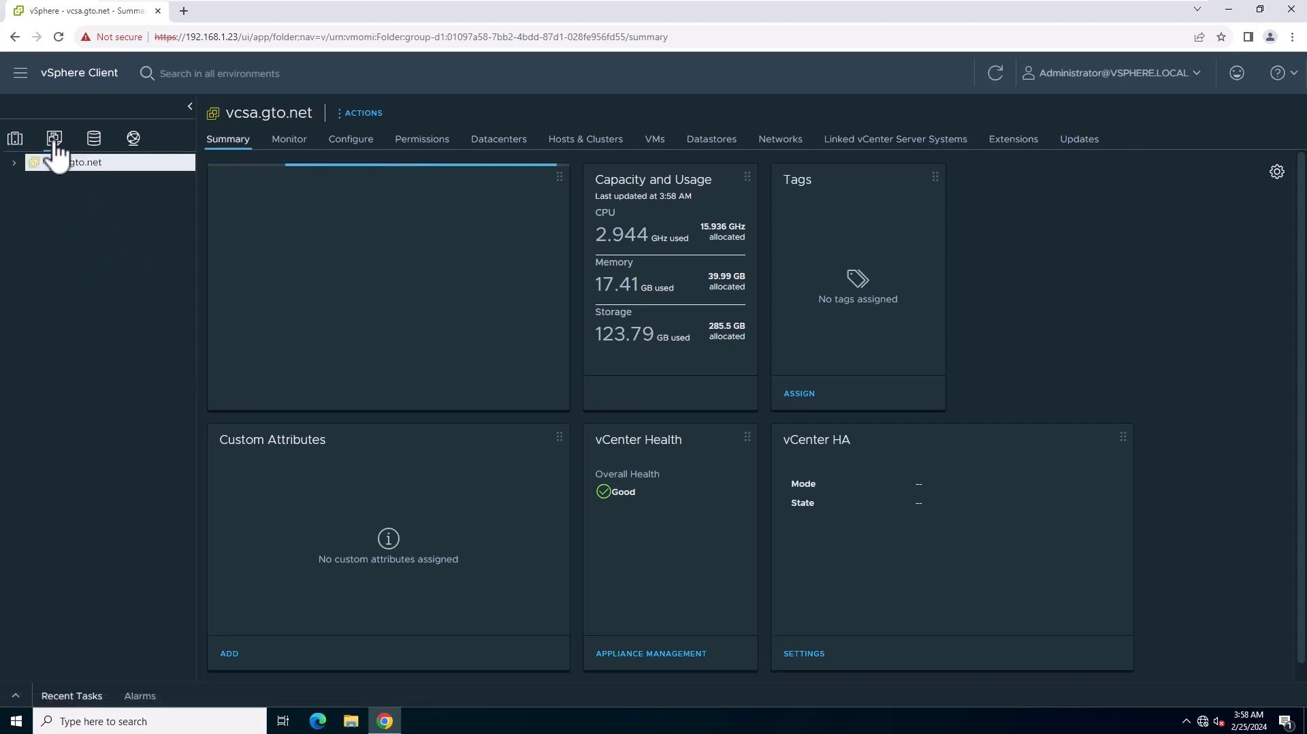
left_click(14, 162)
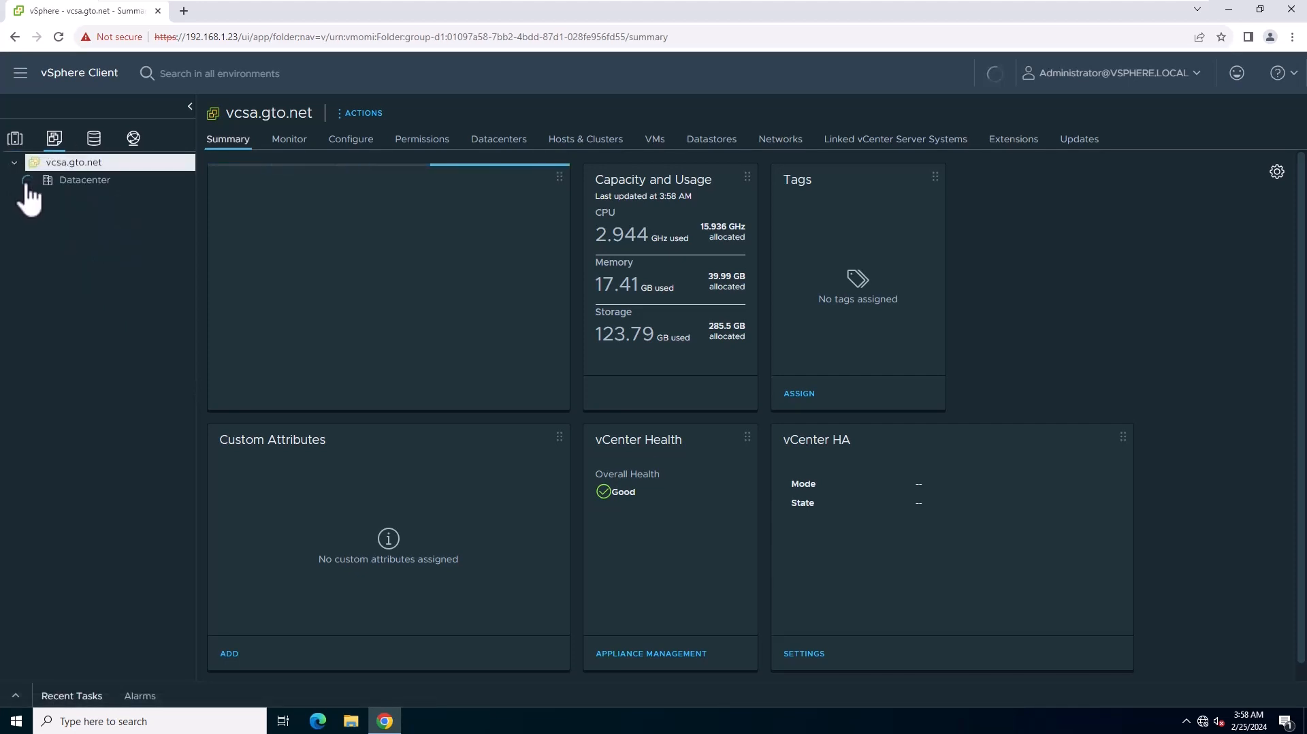
left_click(28, 180)
left_click(94, 138)
left_click(14, 163)
left_click(28, 181)
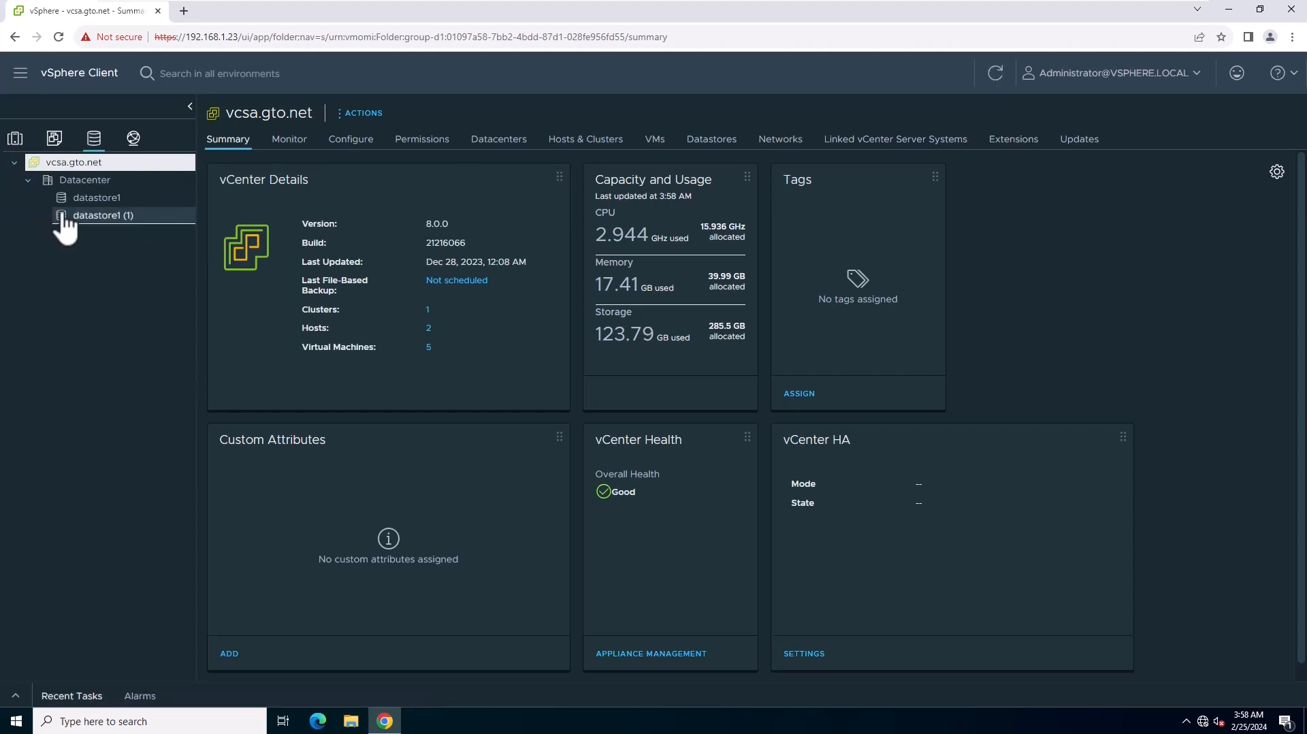
left_click(133, 140)
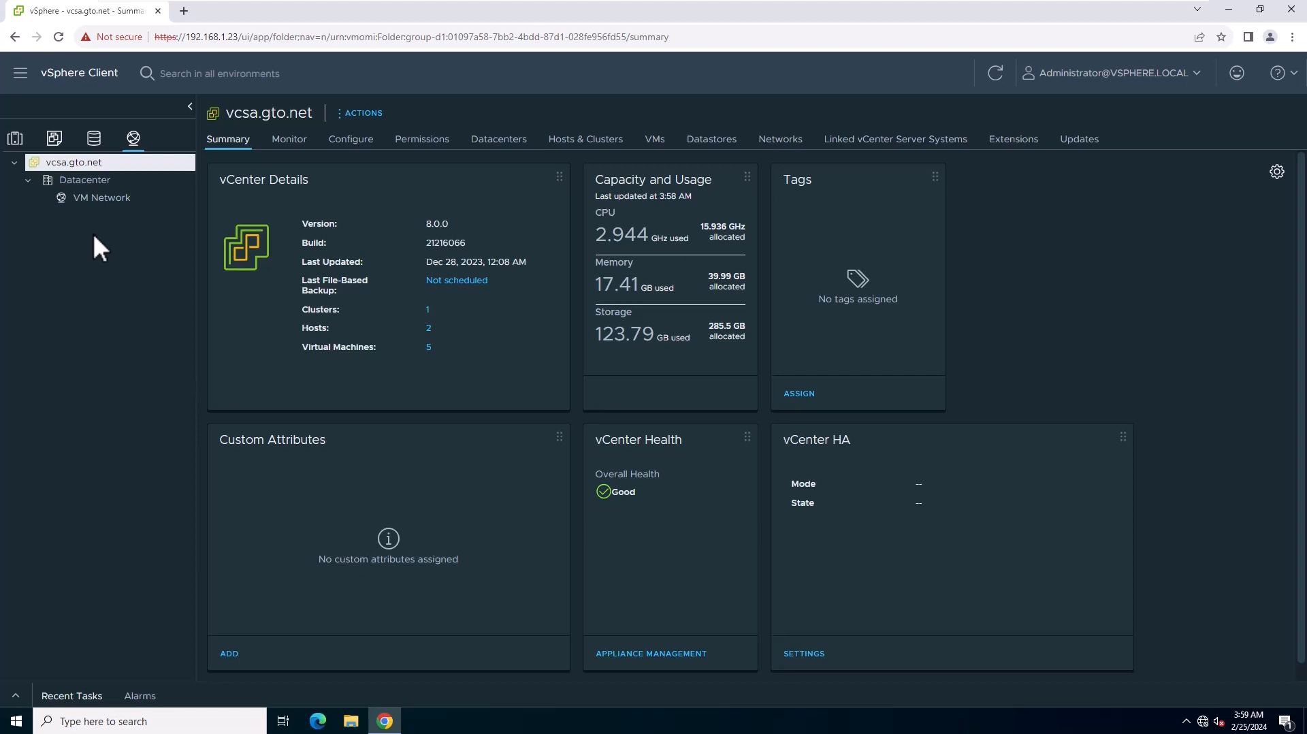
Step: Open the triggered alarms of vcsa.gto.net and expand the details of the vCenter Server Health and Skyline Health alarms
left_click(288, 140)
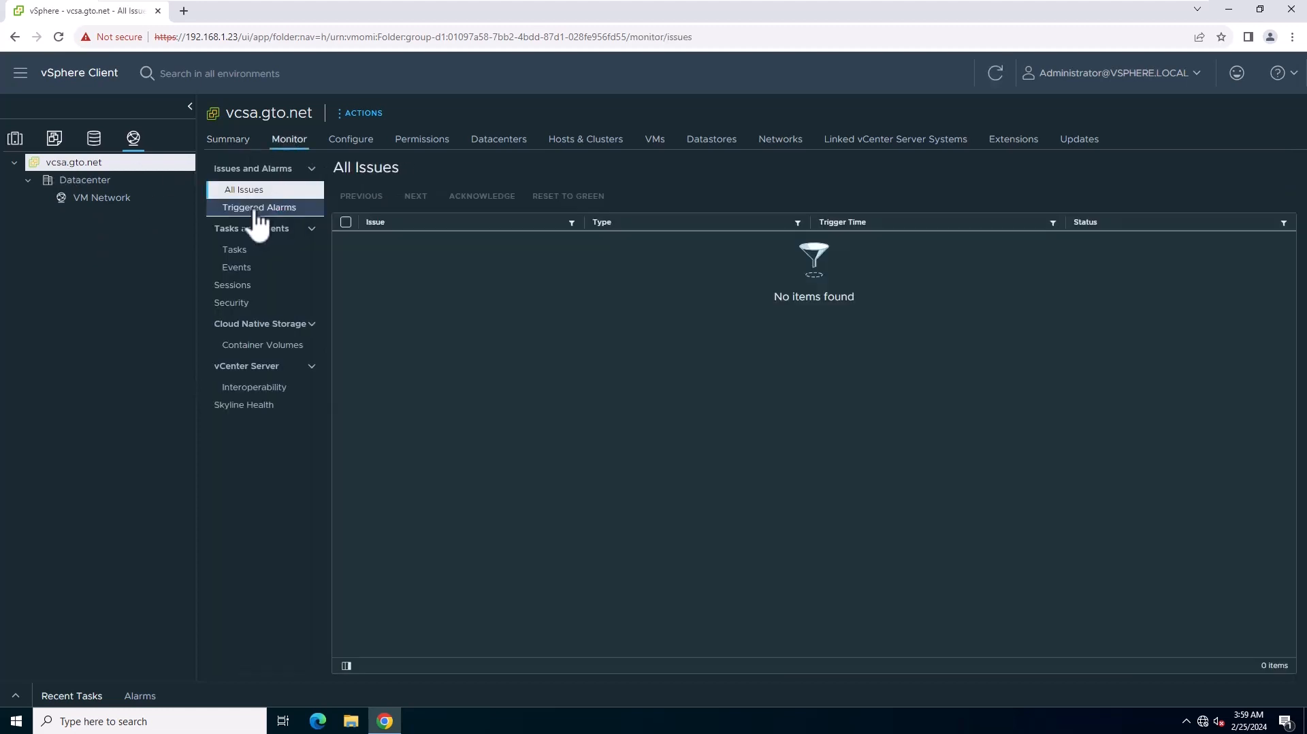
left_click(258, 208)
left_click(371, 254)
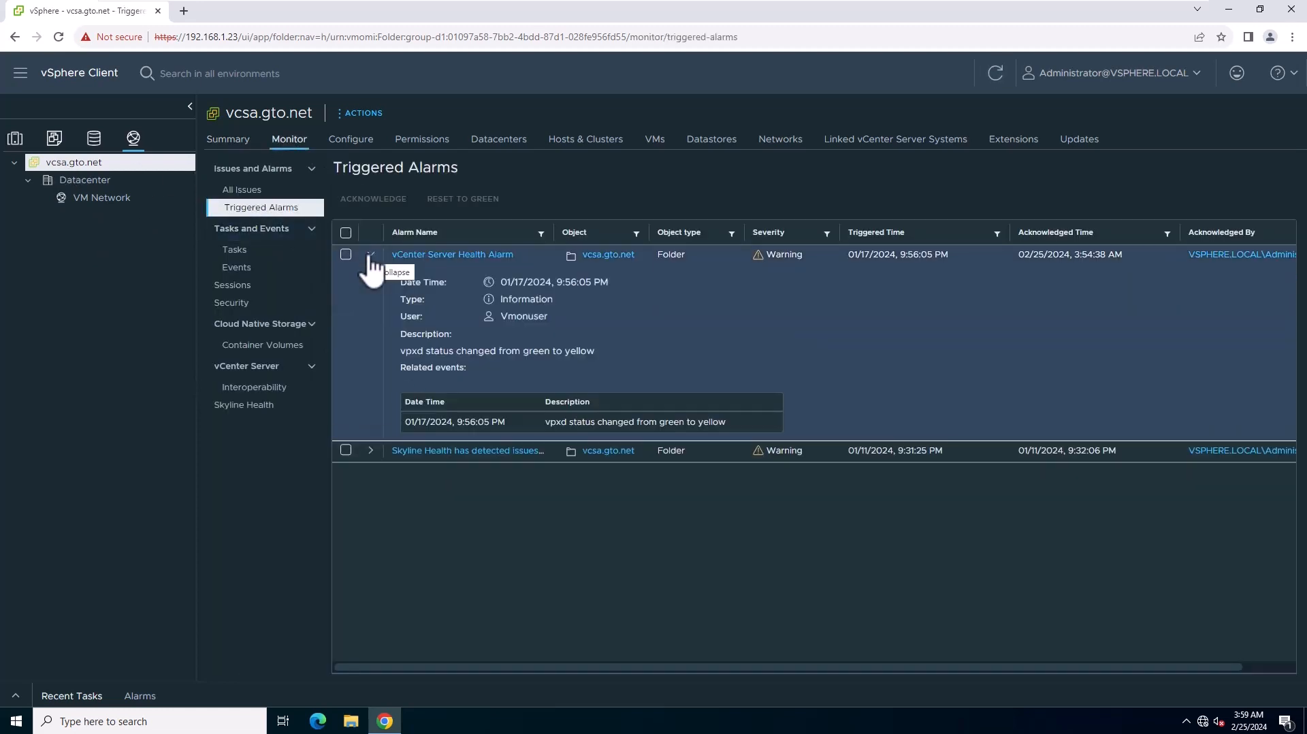
left_click(371, 450)
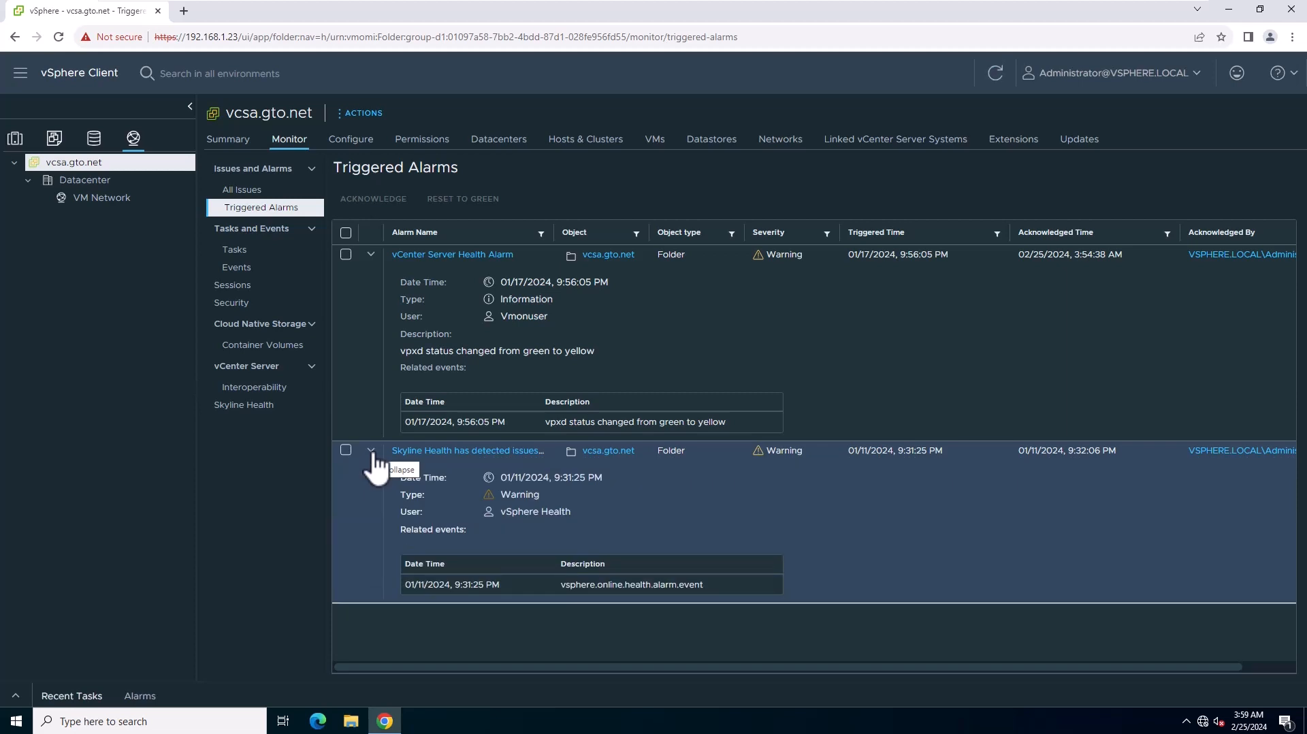
Step: Open the vSphere Availability configuration of GTO Cluster in the hosts and clusters inventory
left_click(15, 138)
left_click(101, 198)
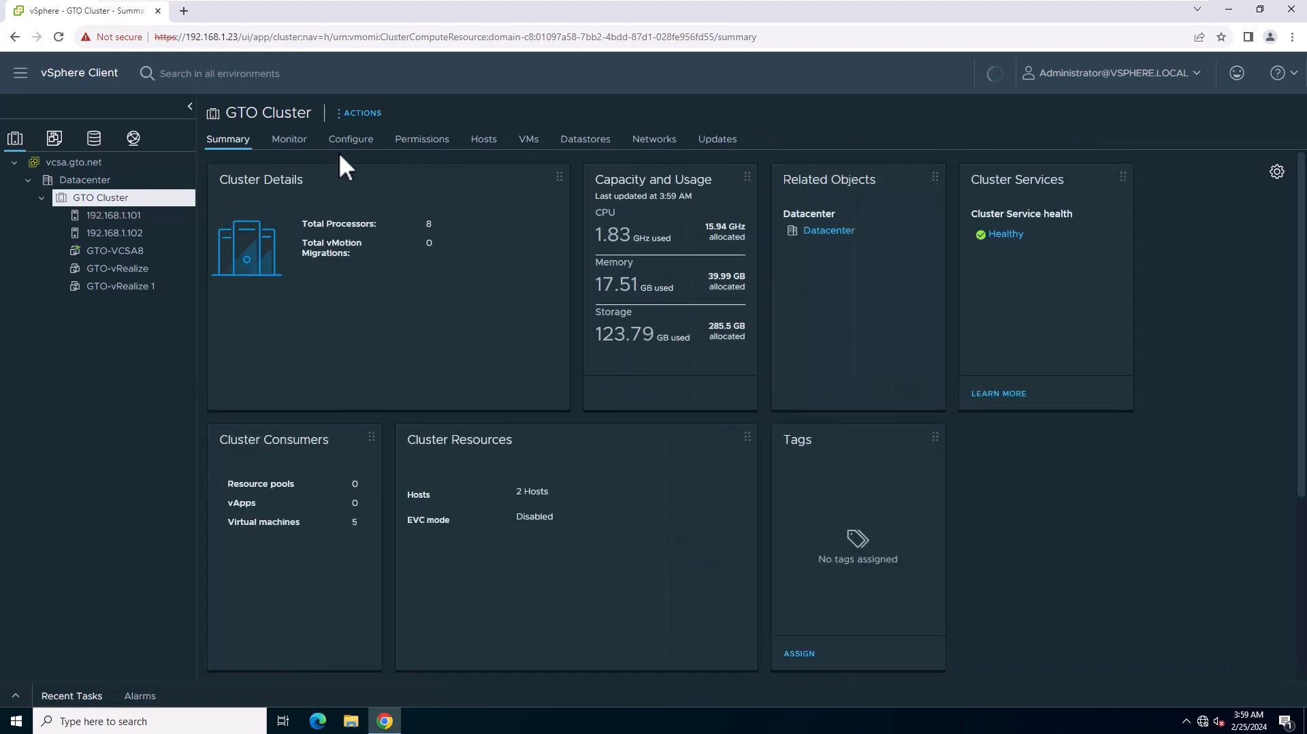
left_click(351, 148)
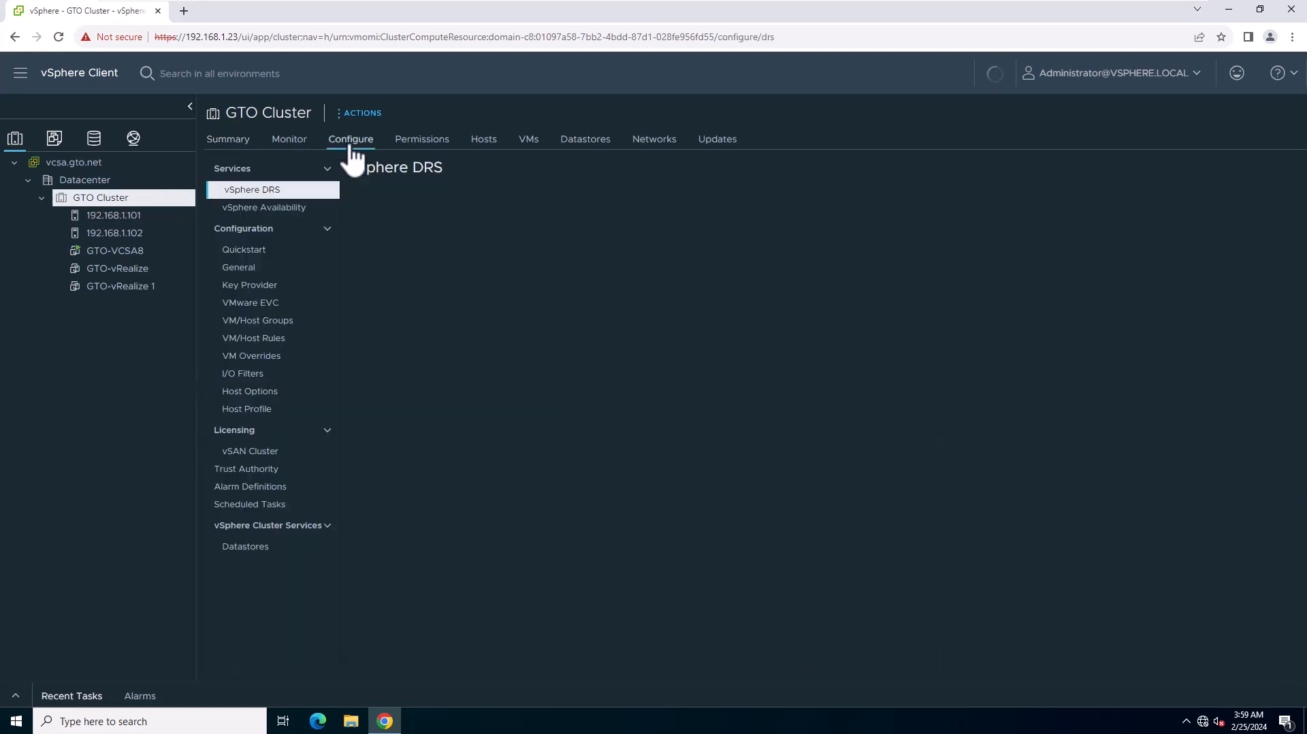
left_click(279, 211)
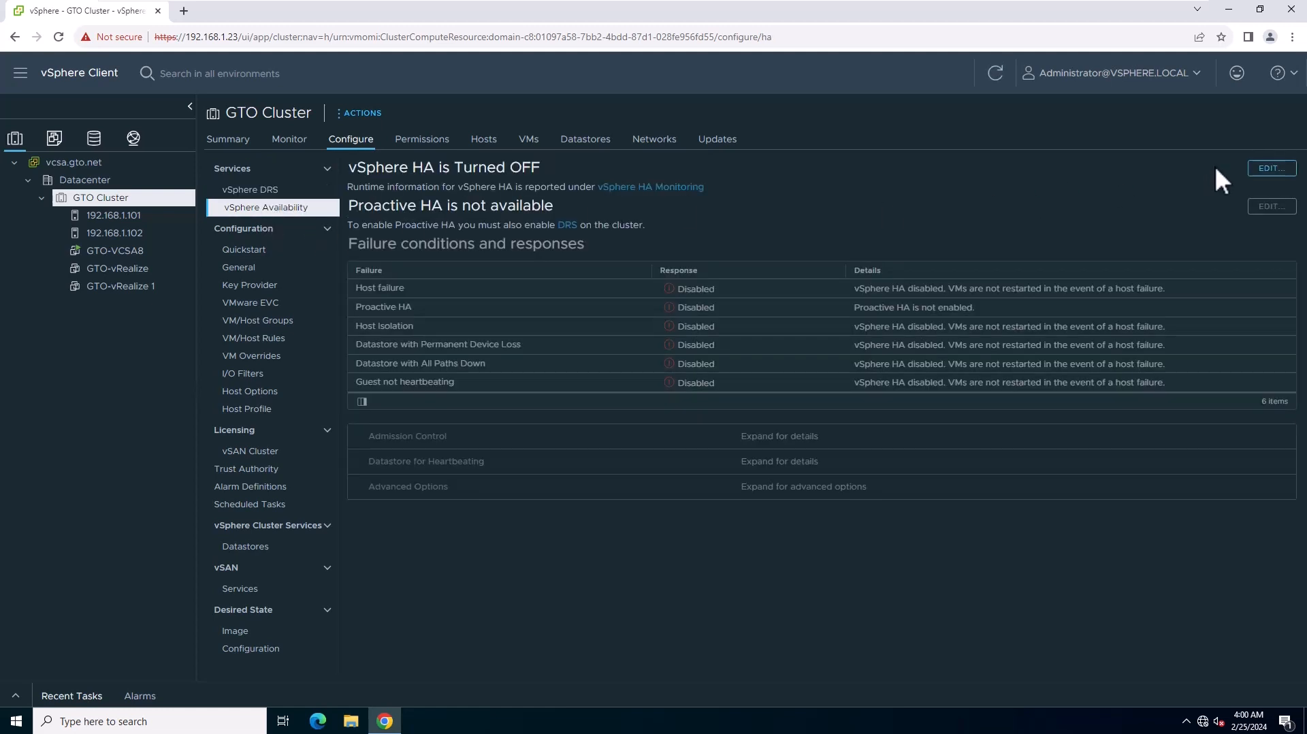
Step: Try turning on vSphere HA in GTO Cluster's settings and discard the change
left_click(1272, 168)
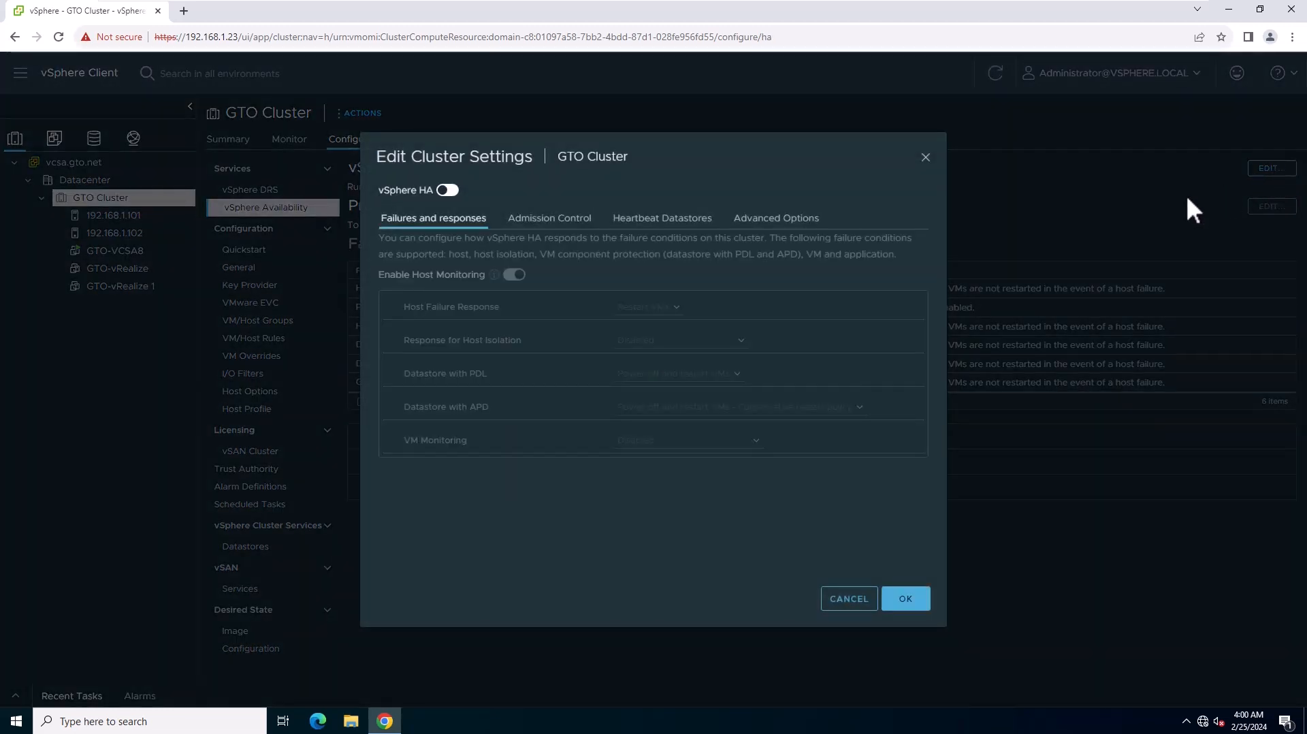
left_click(448, 192)
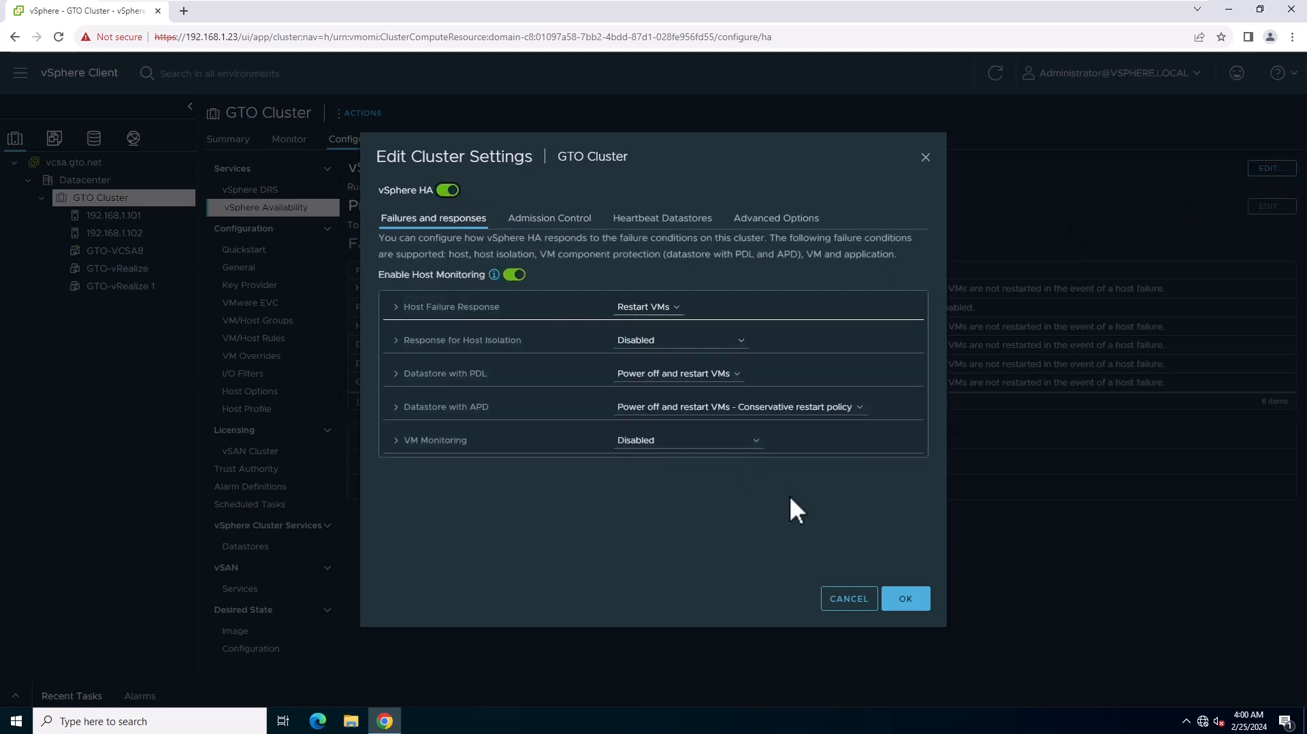
left_click(842, 602)
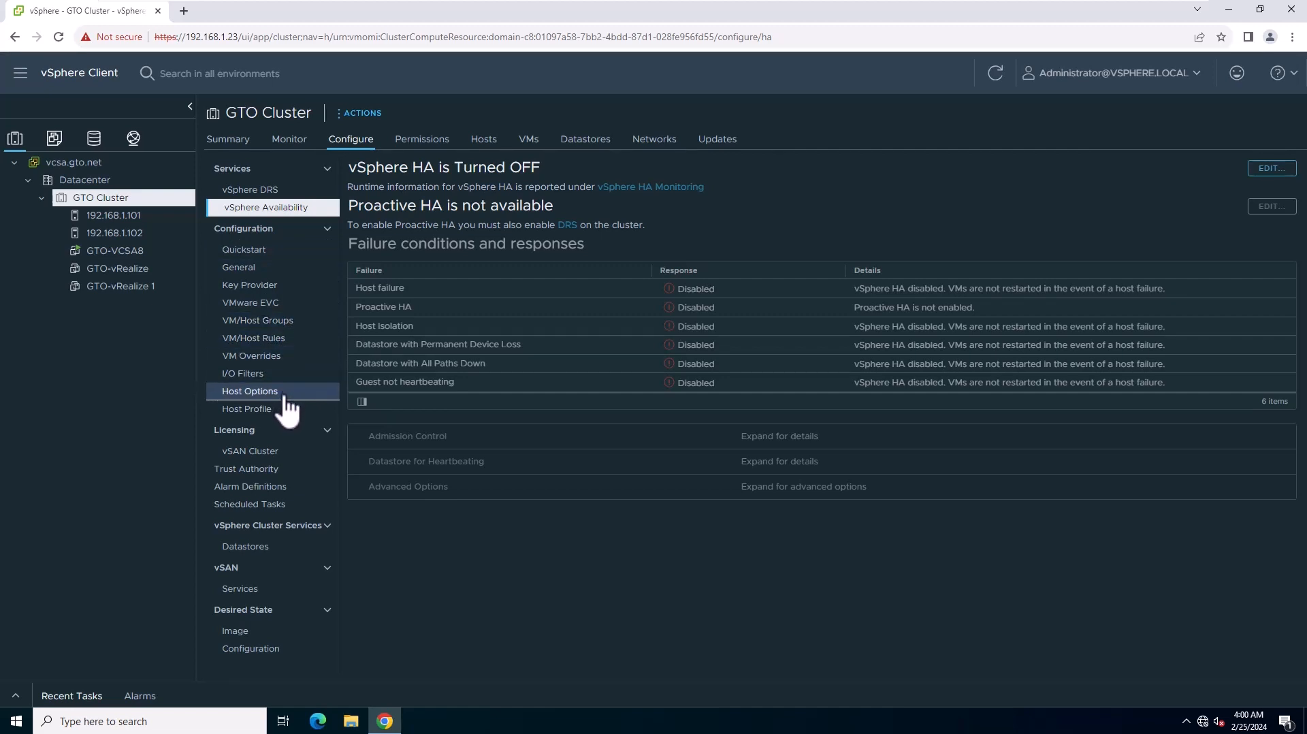
Step: View the summary of vcsa.gto.net and return to the vSphere Client home page
left_click(101, 166)
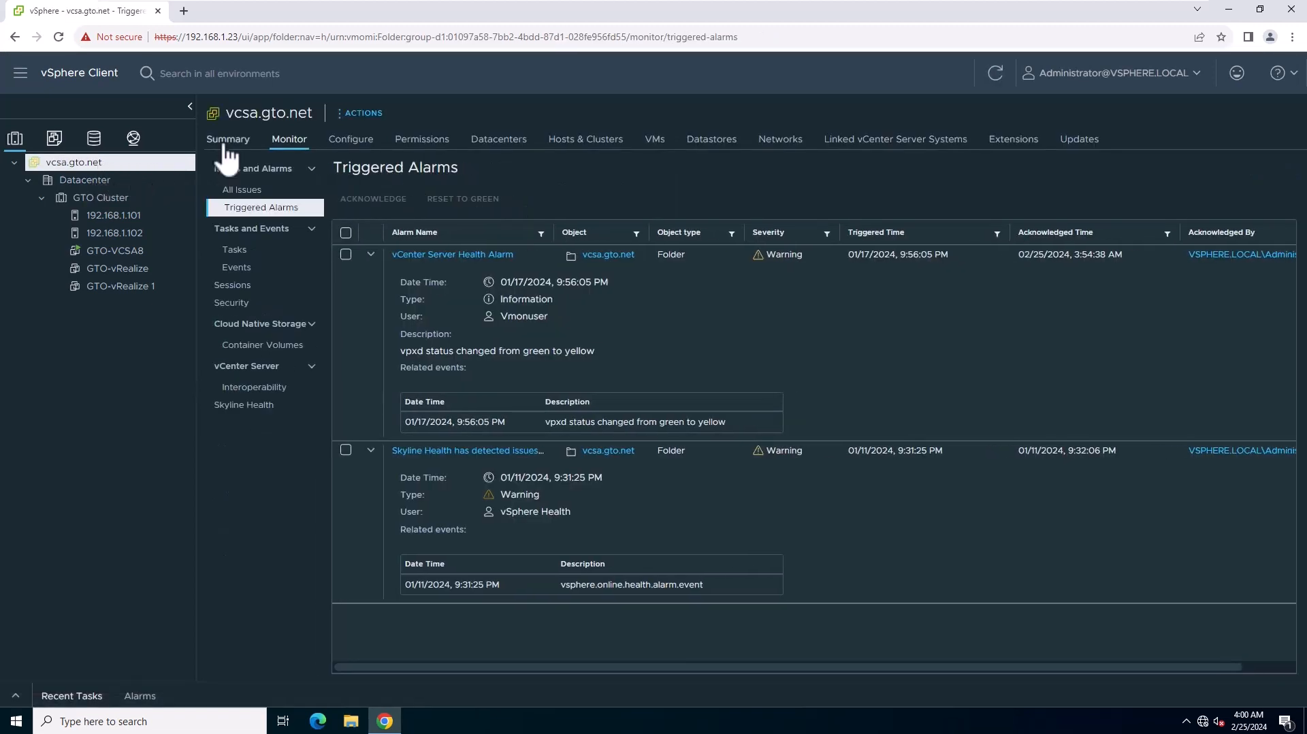
left_click(226, 145)
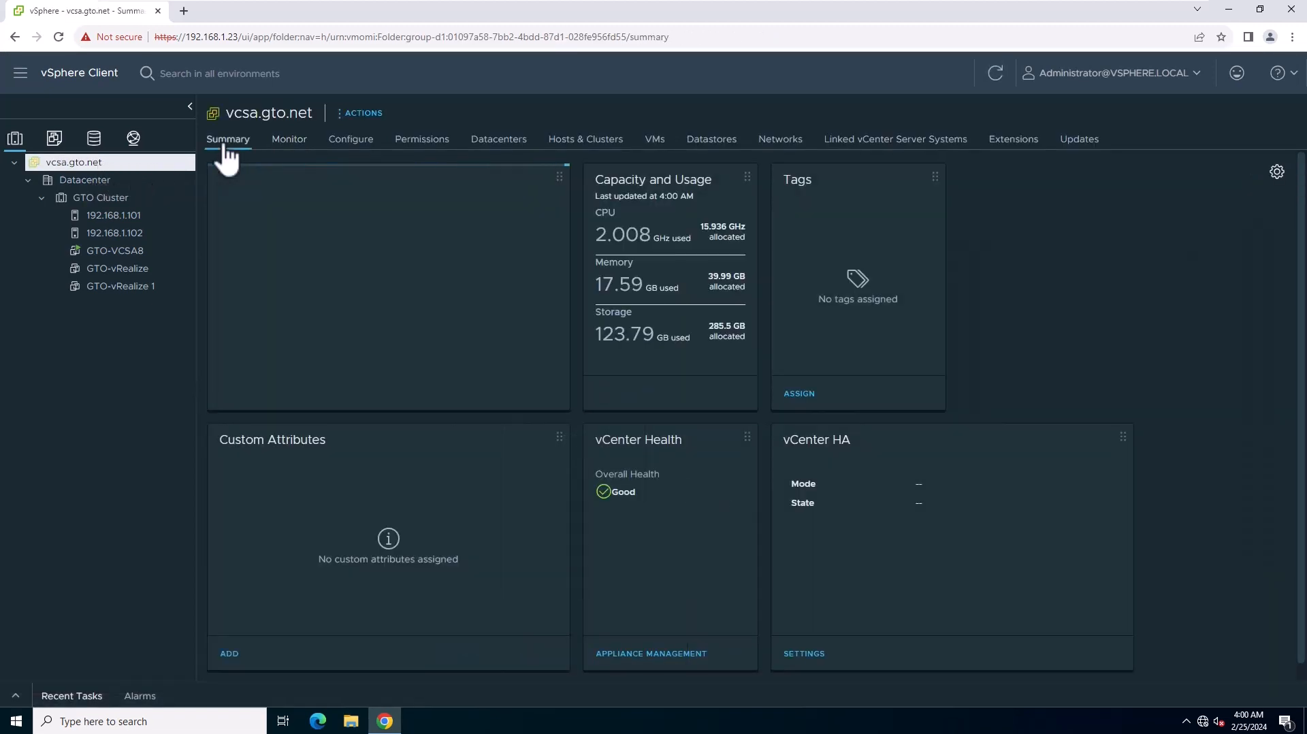
left_click(18, 75)
left_click(31, 111)
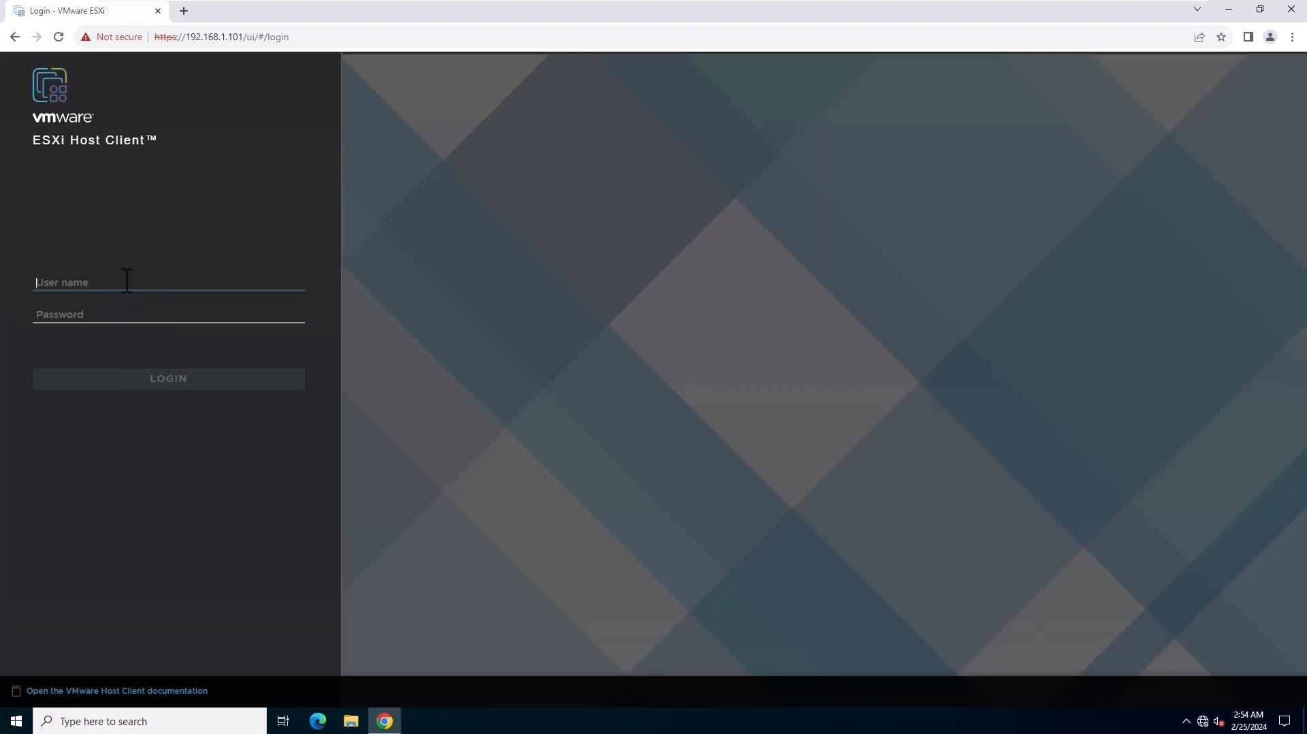
Step: Log in to the ESXi Host Client at 192.168.1.101 as root with the account password
type("root")
left_click(156, 320)
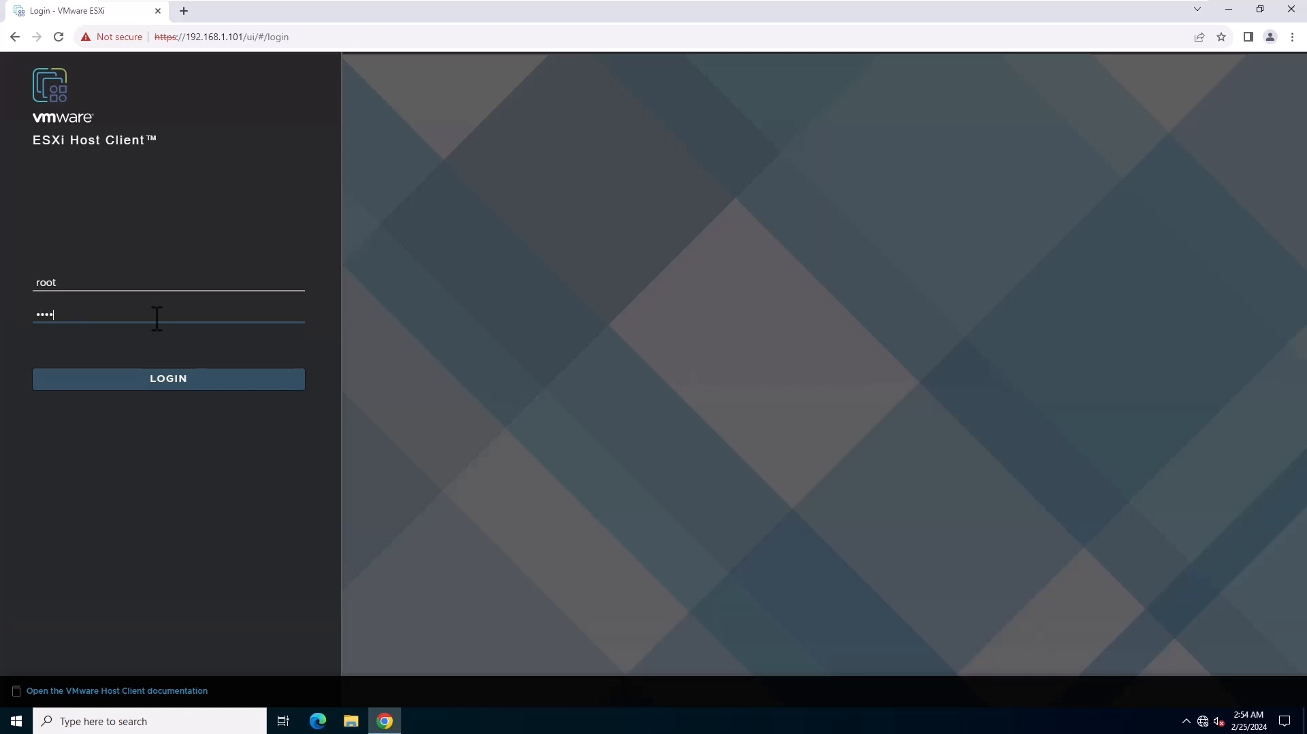
left_click(147, 386)
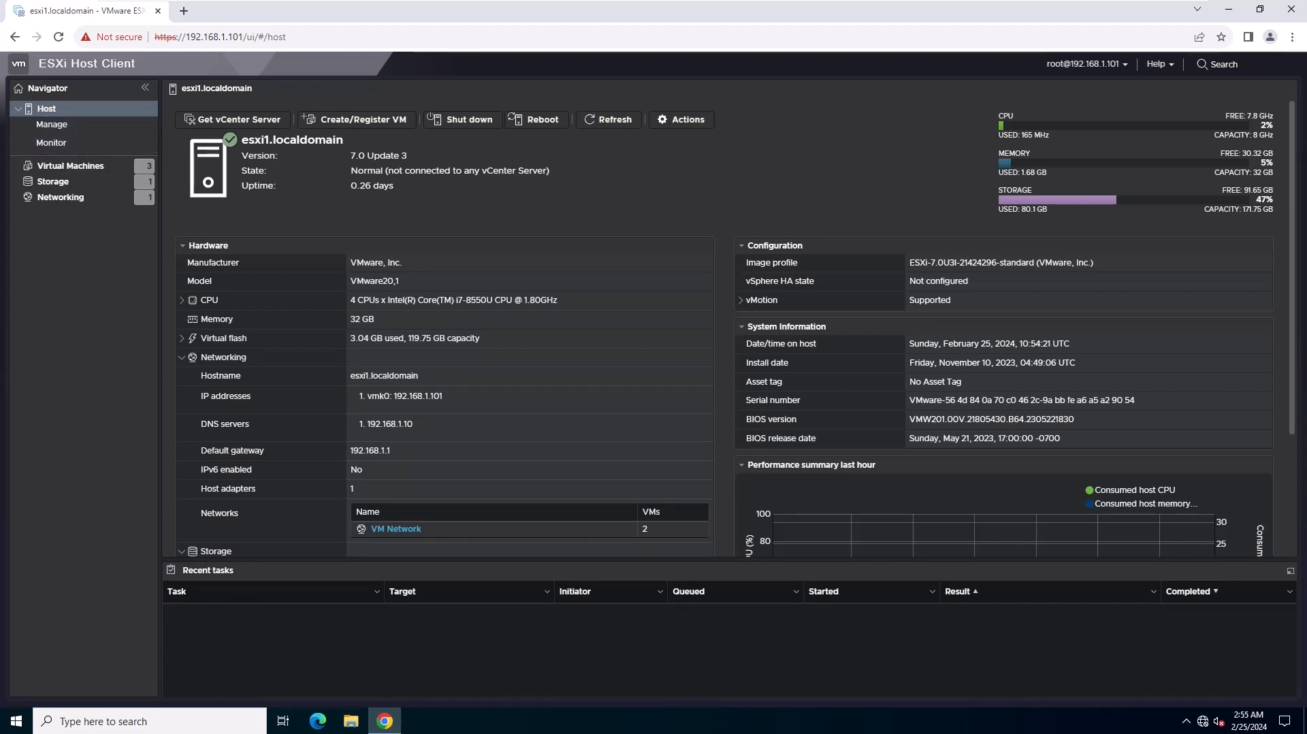
Step: Look over the ESXi host's resource usage, visit its virtual machines and return to the host overview
left_click_drag(1291, 202, 1193, 236)
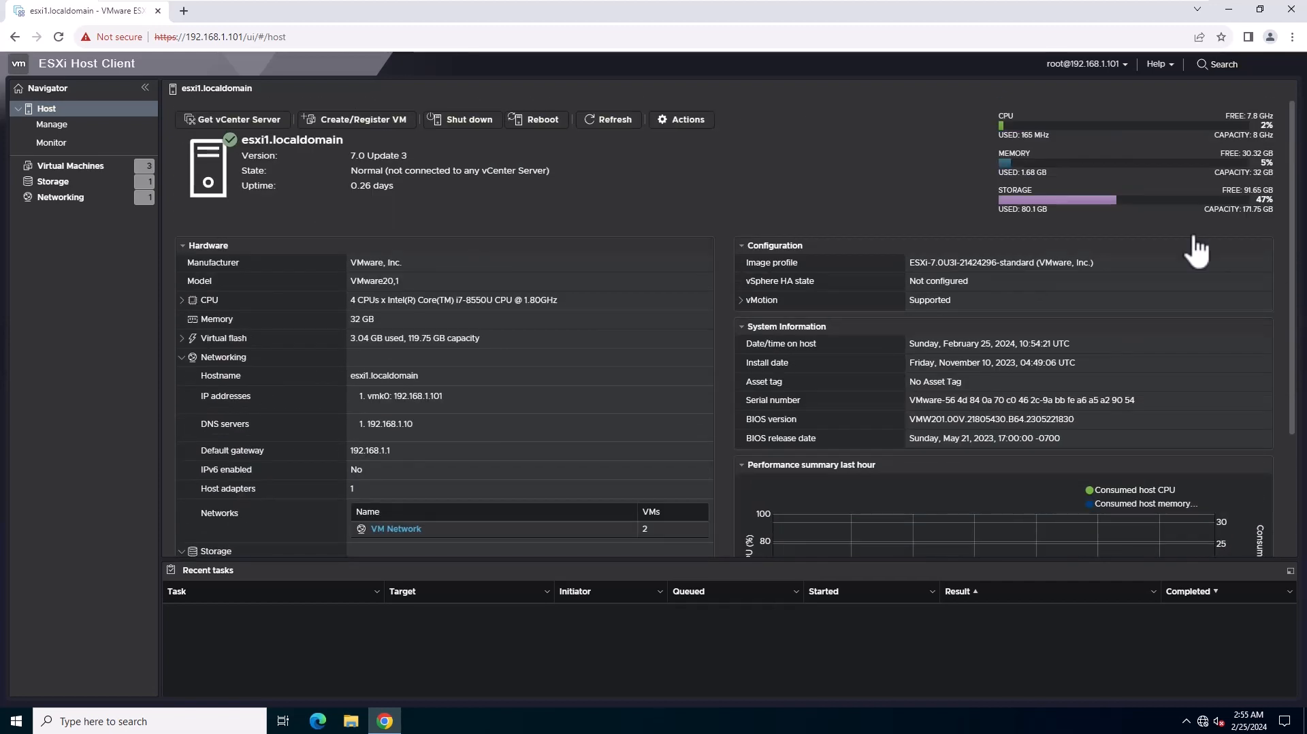
left_click(63, 167)
left_click(53, 107)
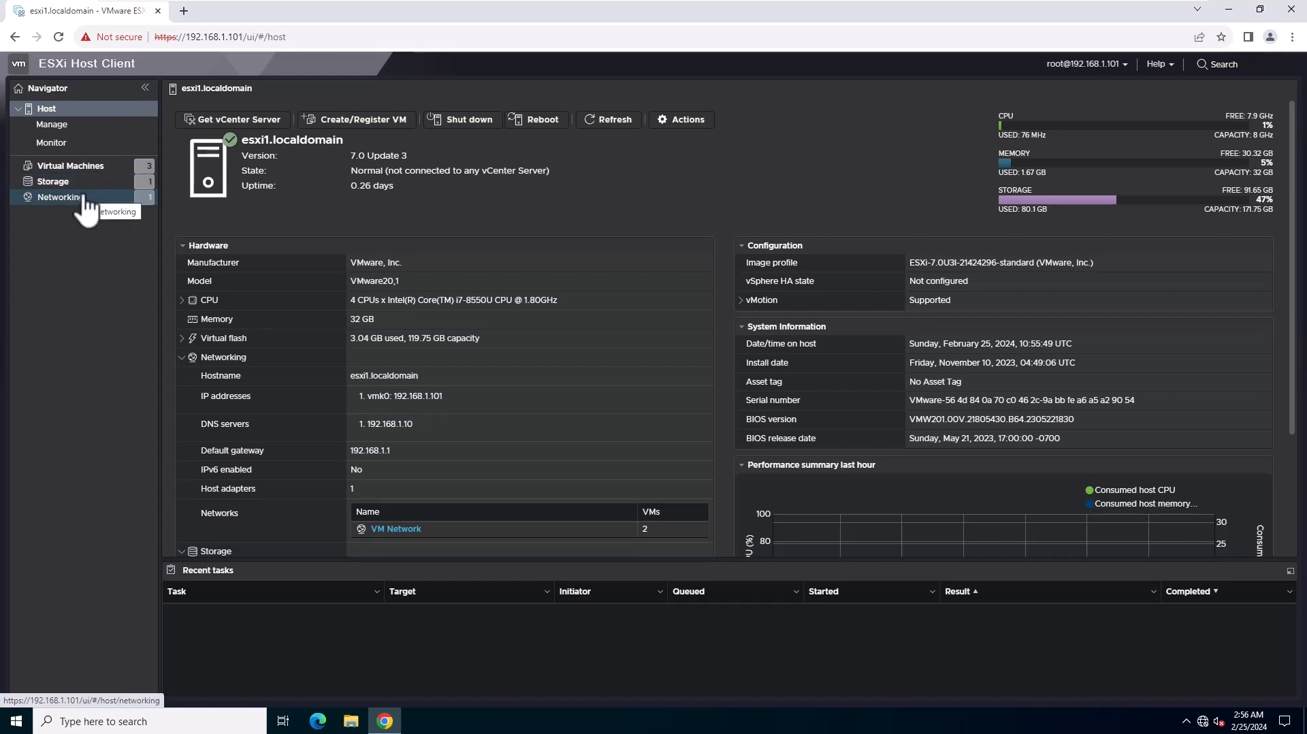
Step: Open the ESXi host's performance monitor and check the chart's available metrics and time ranges
left_click(49, 144)
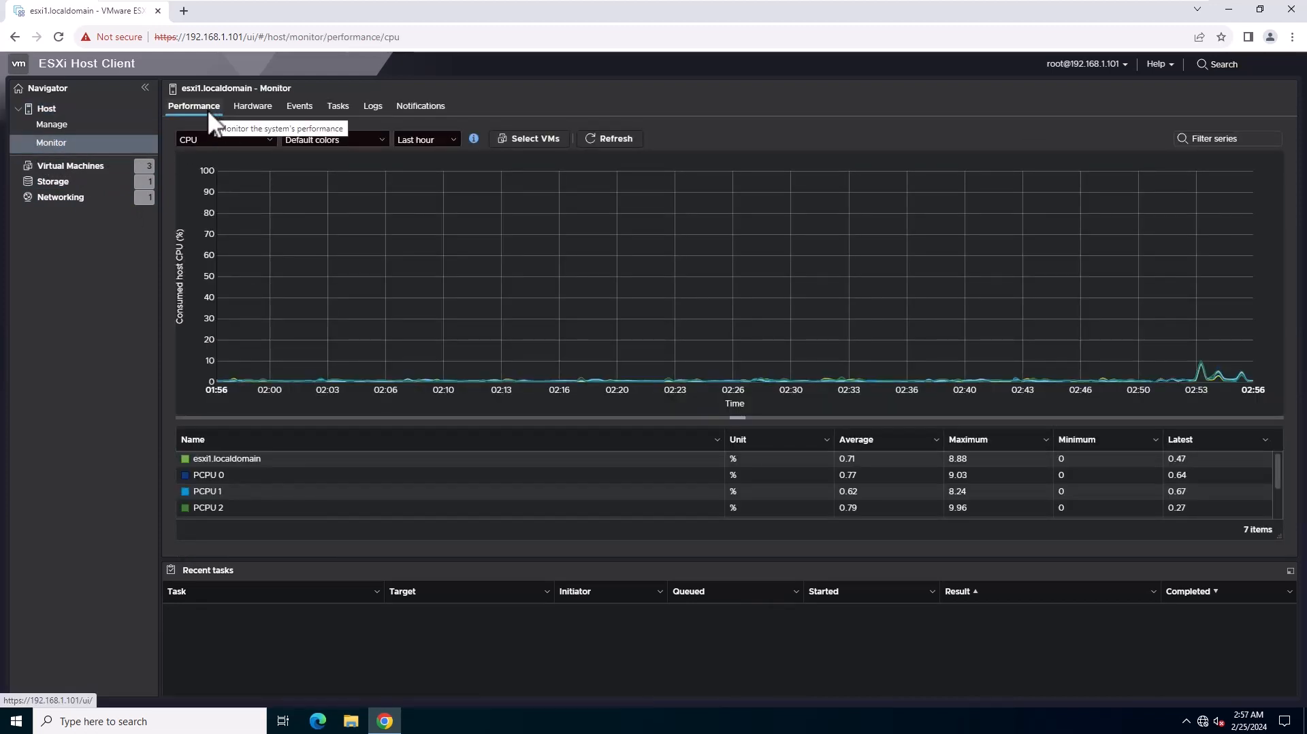
left_click(267, 141)
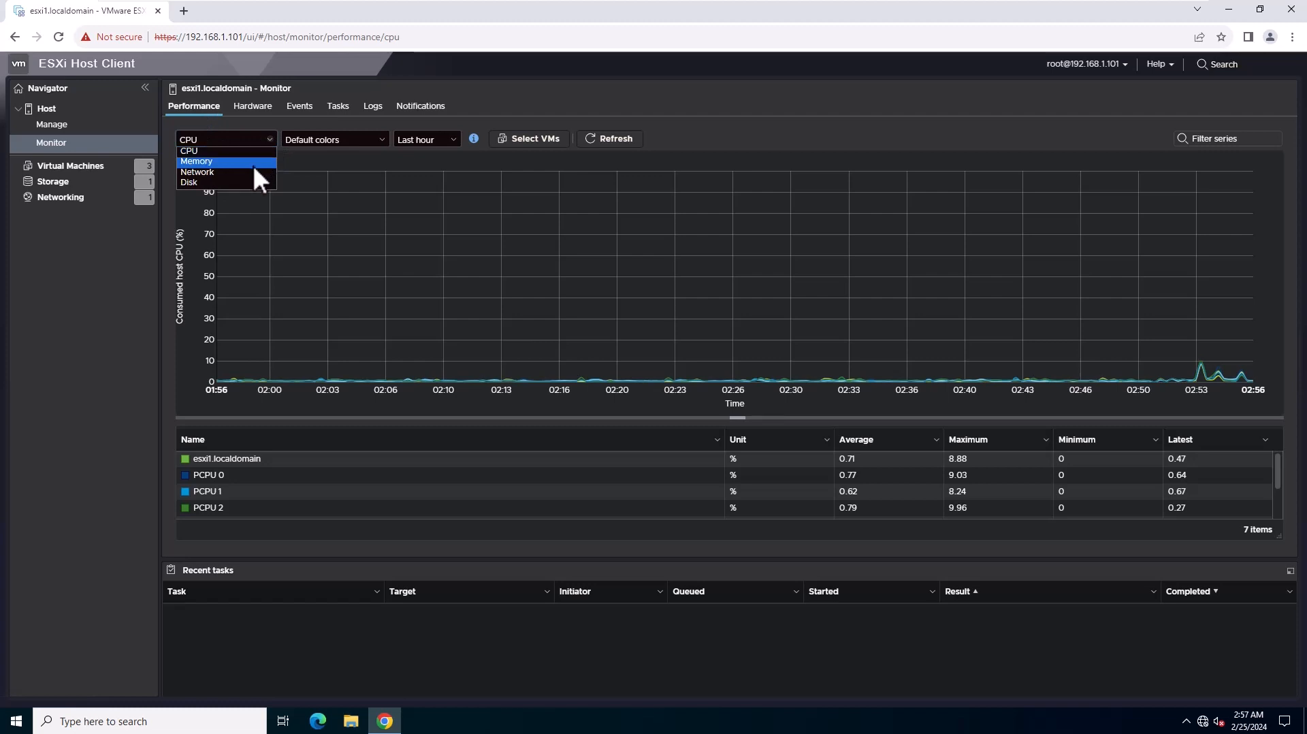
left_click(456, 145)
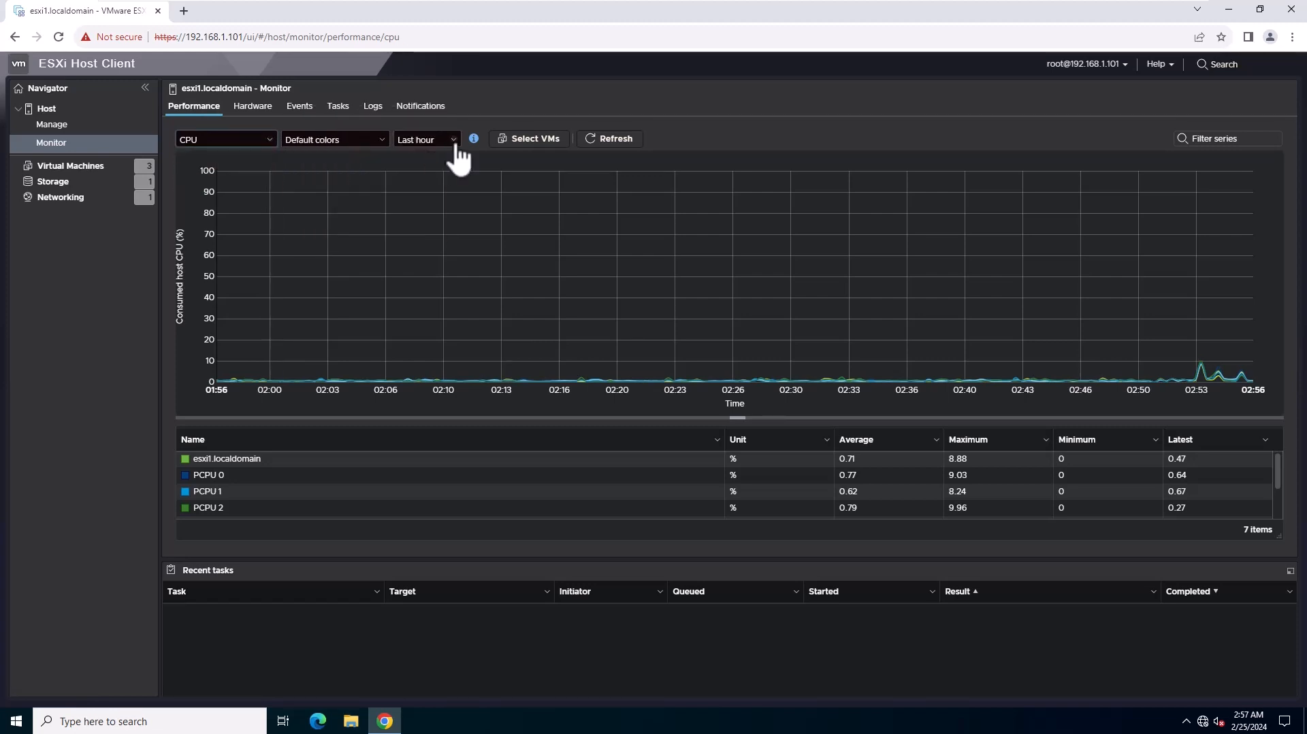
left_click(457, 144)
left_click(454, 151)
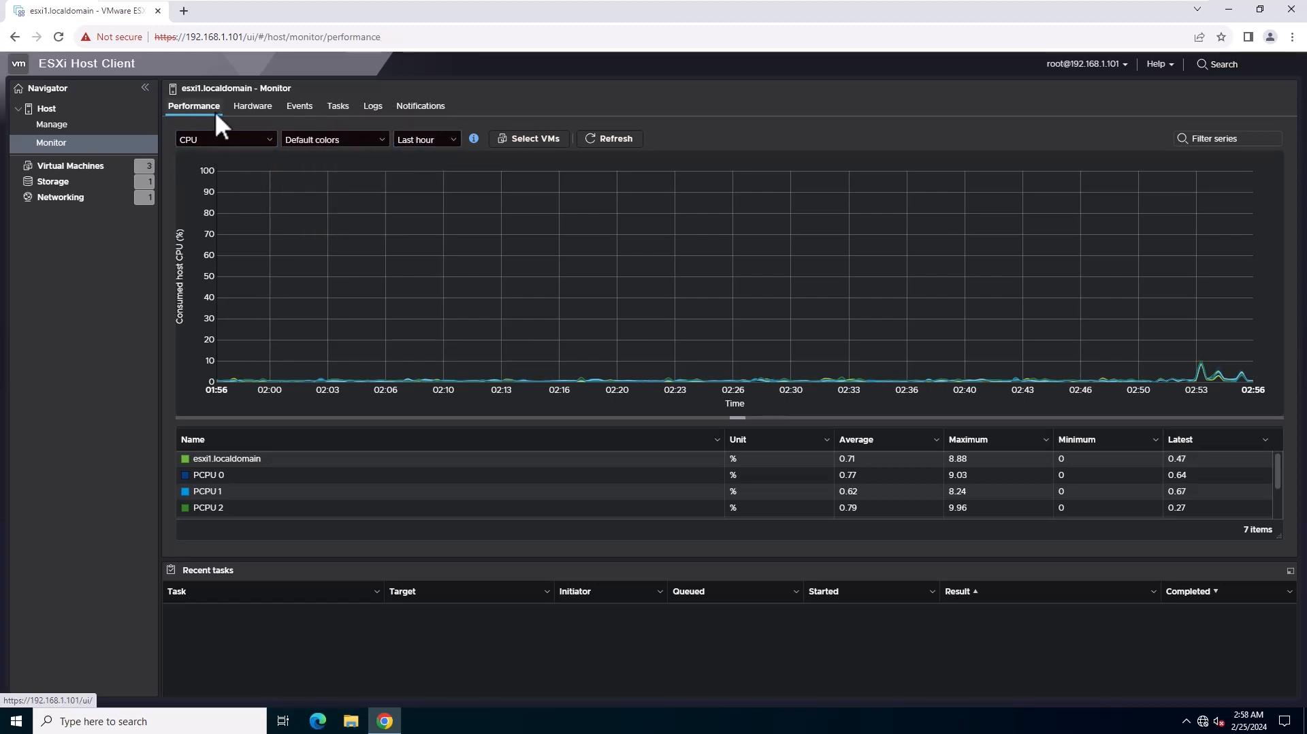
Step: View the ESXi host's events, tasks and logs in turn
left_click(298, 109)
left_click(339, 109)
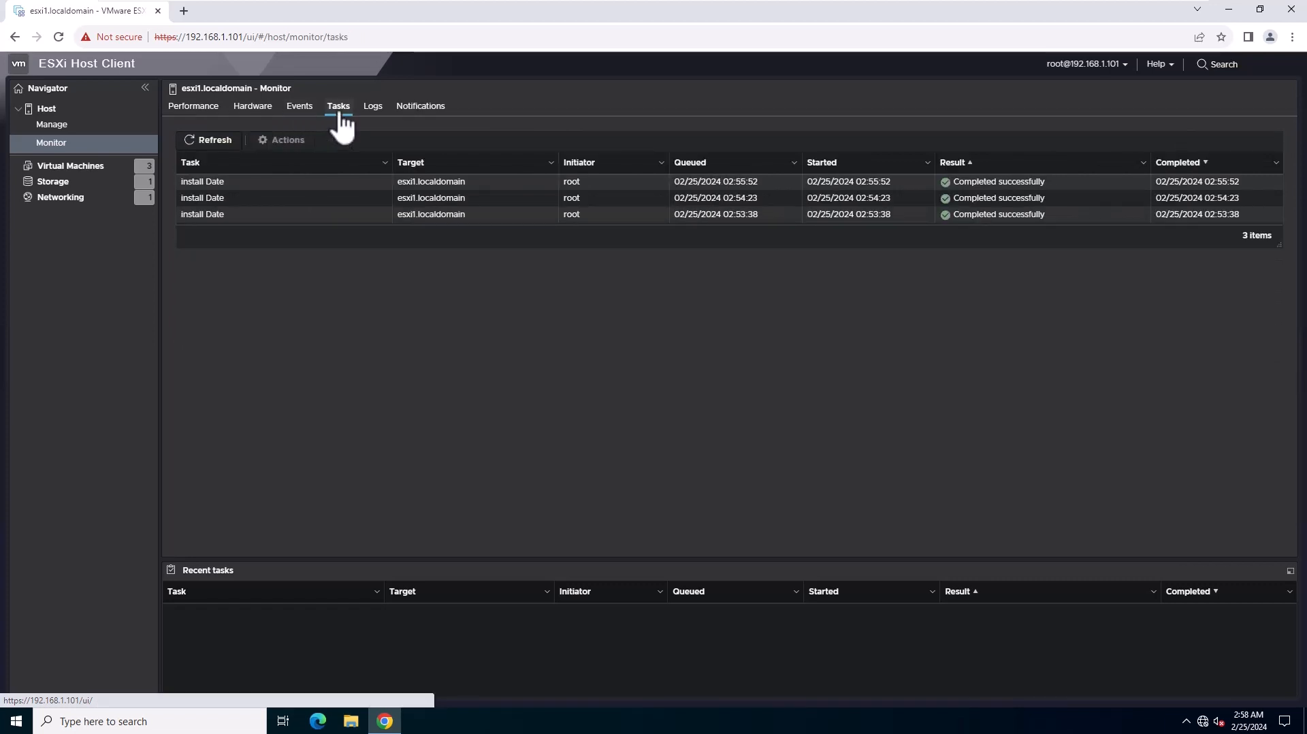
left_click(373, 127)
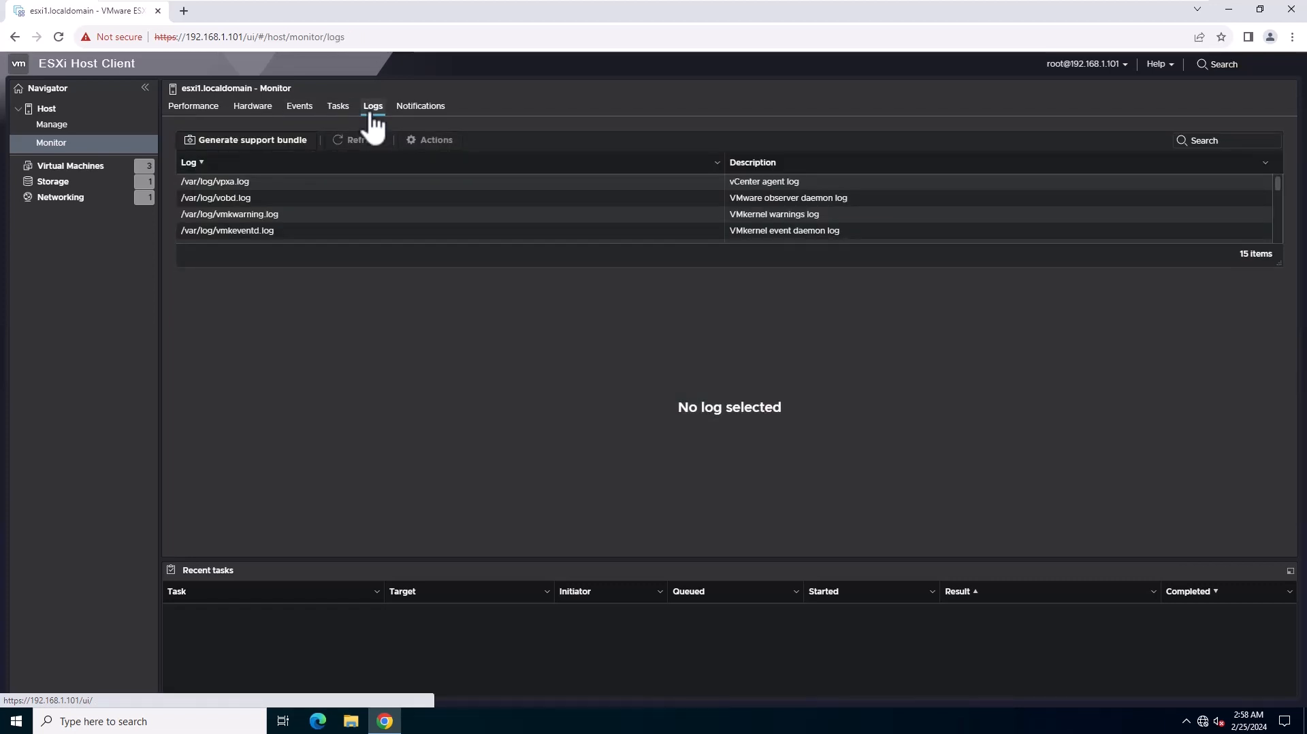
Step: Review the ESXi host's autostart and time settings, open the NTP settings for viewing and cancel without changes
left_click(52, 125)
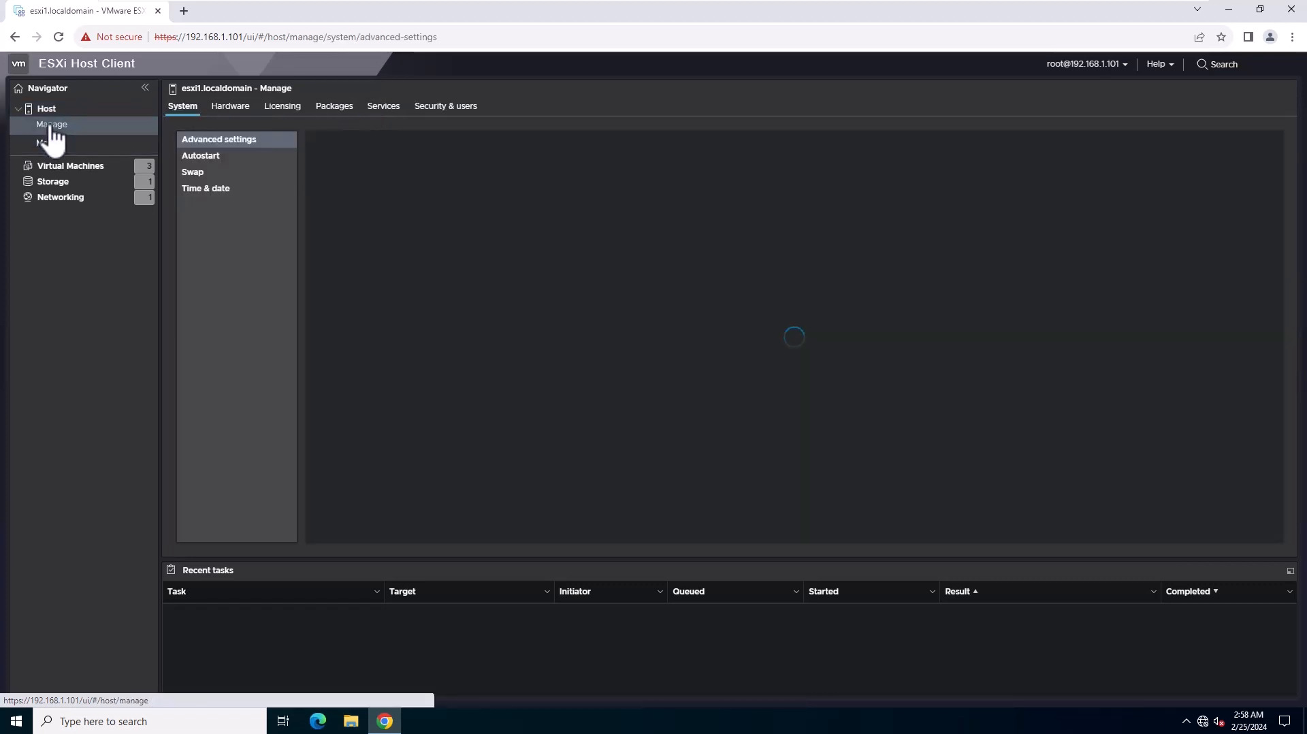
left_click(215, 157)
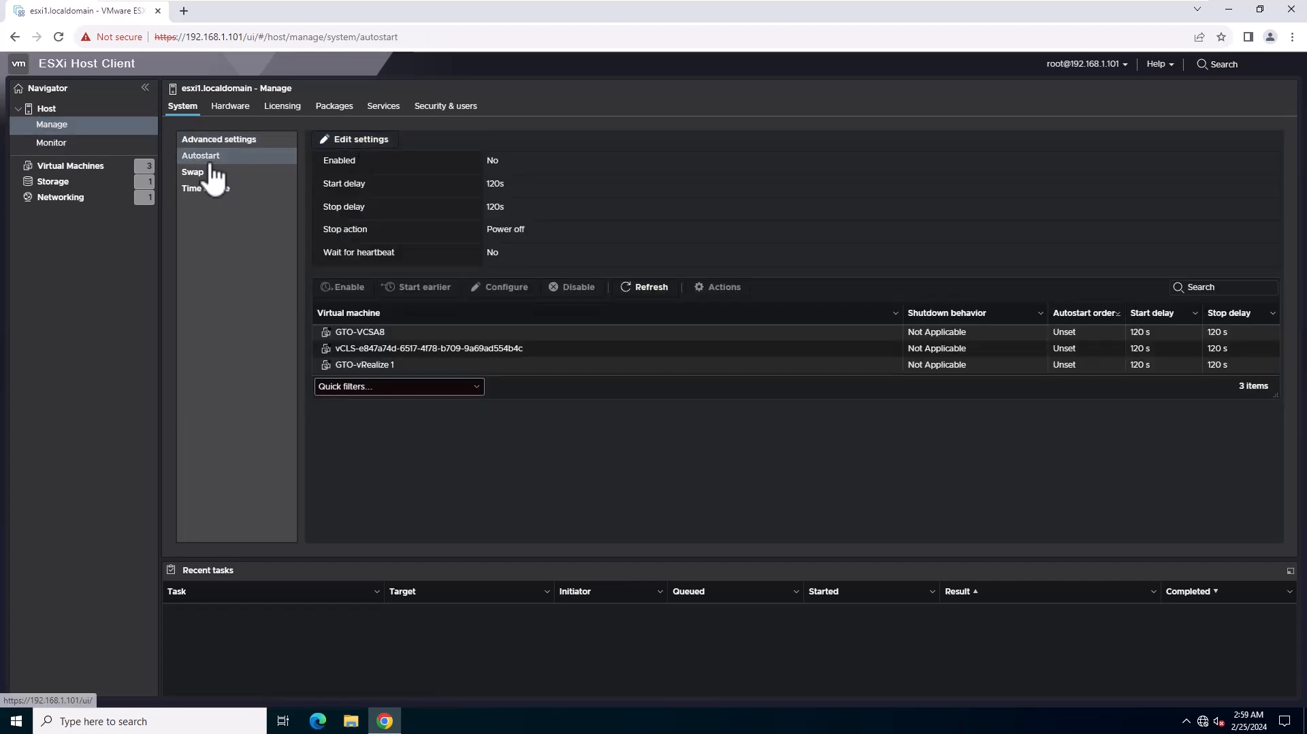
left_click(200, 191)
left_click(370, 141)
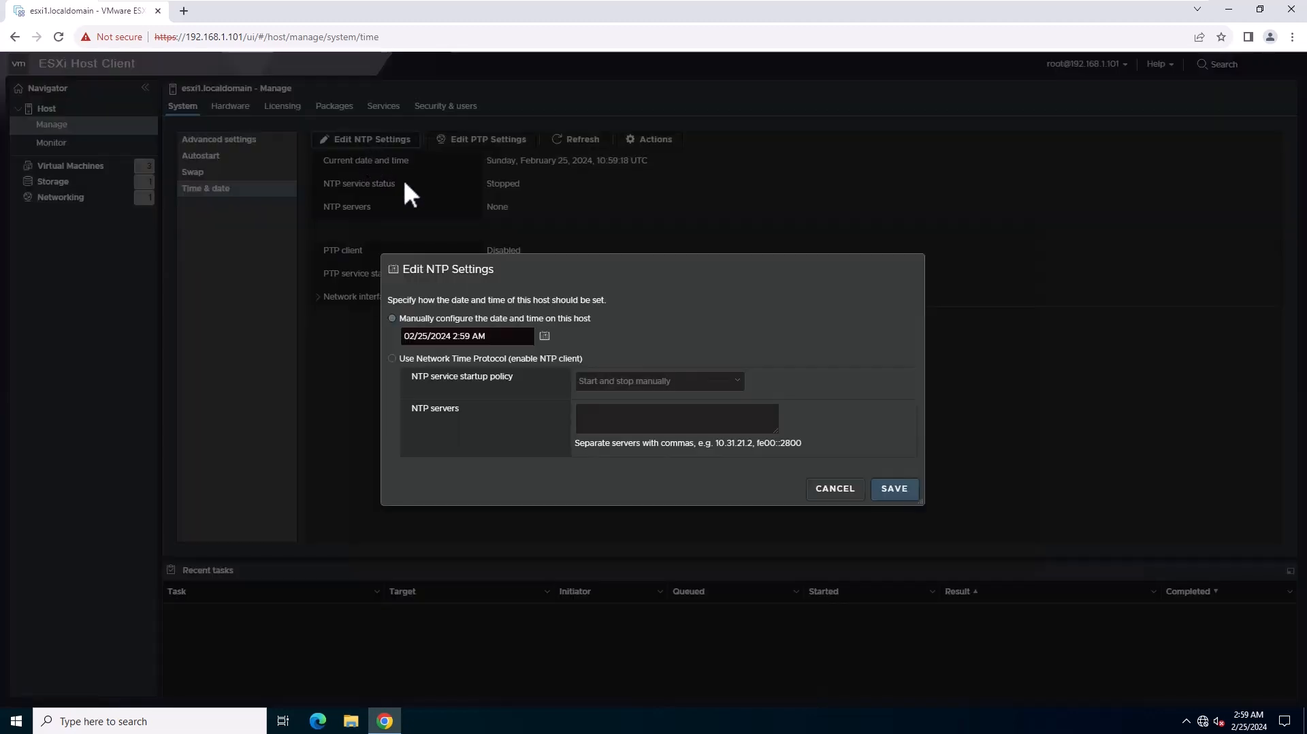
left_click(835, 487)
Step: View the ESXi host's licensing details, open the license assignment form and cancel it
left_click(282, 107)
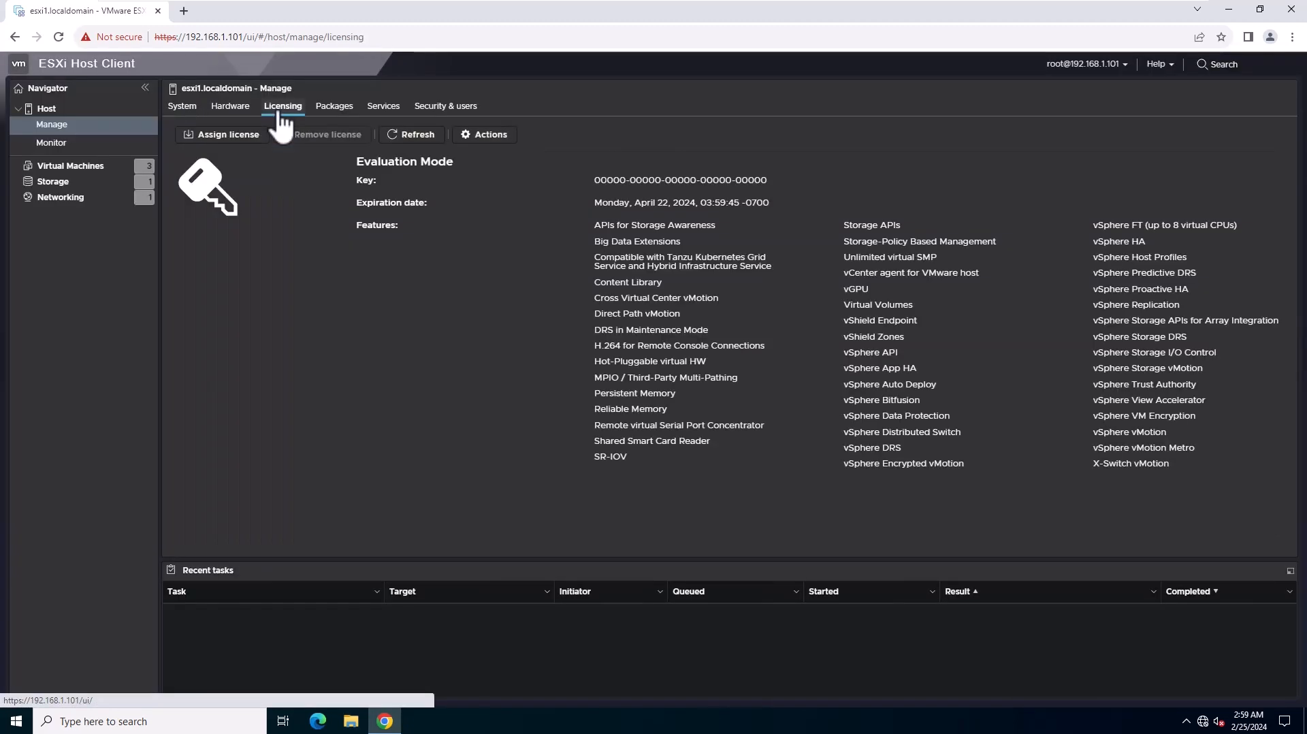
left_click(227, 136)
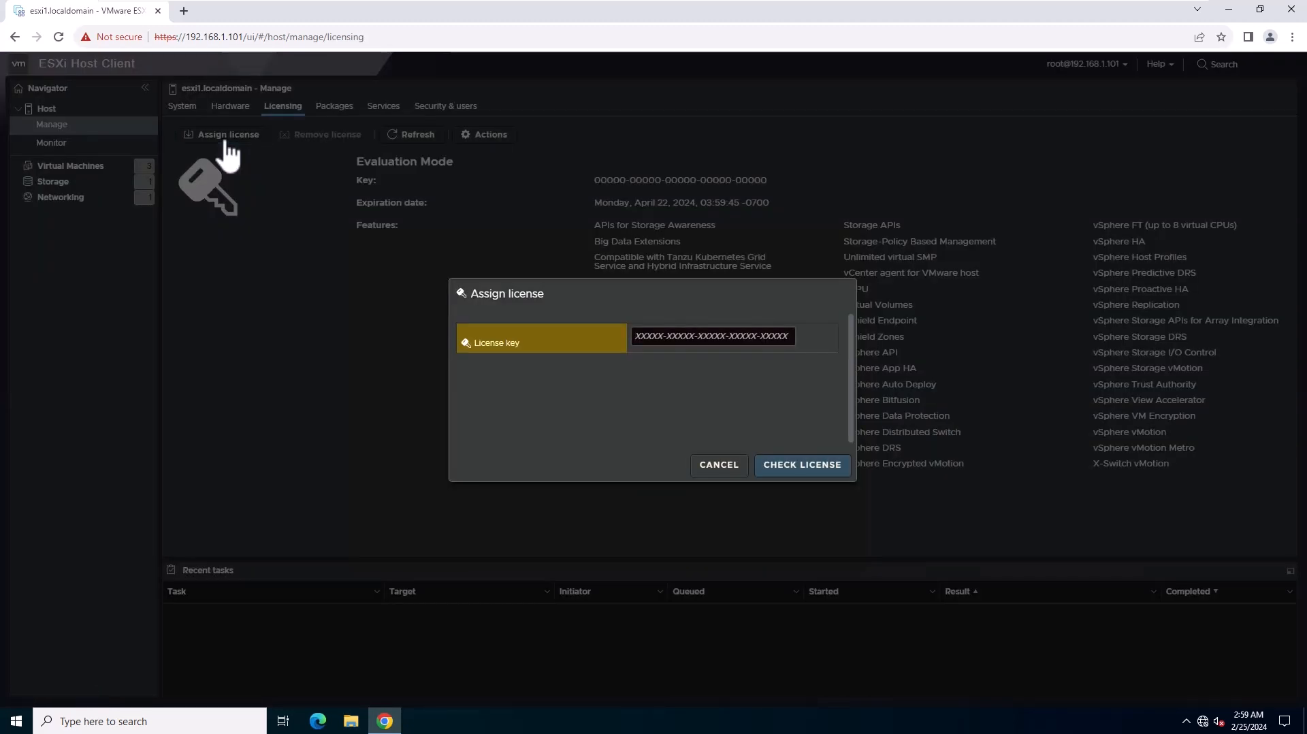
left_click(709, 468)
Step: Return to the ESXi host overview and examine the host's available actions, including services, maintenance mode, lockdown mode and support bundle
left_click(78, 114)
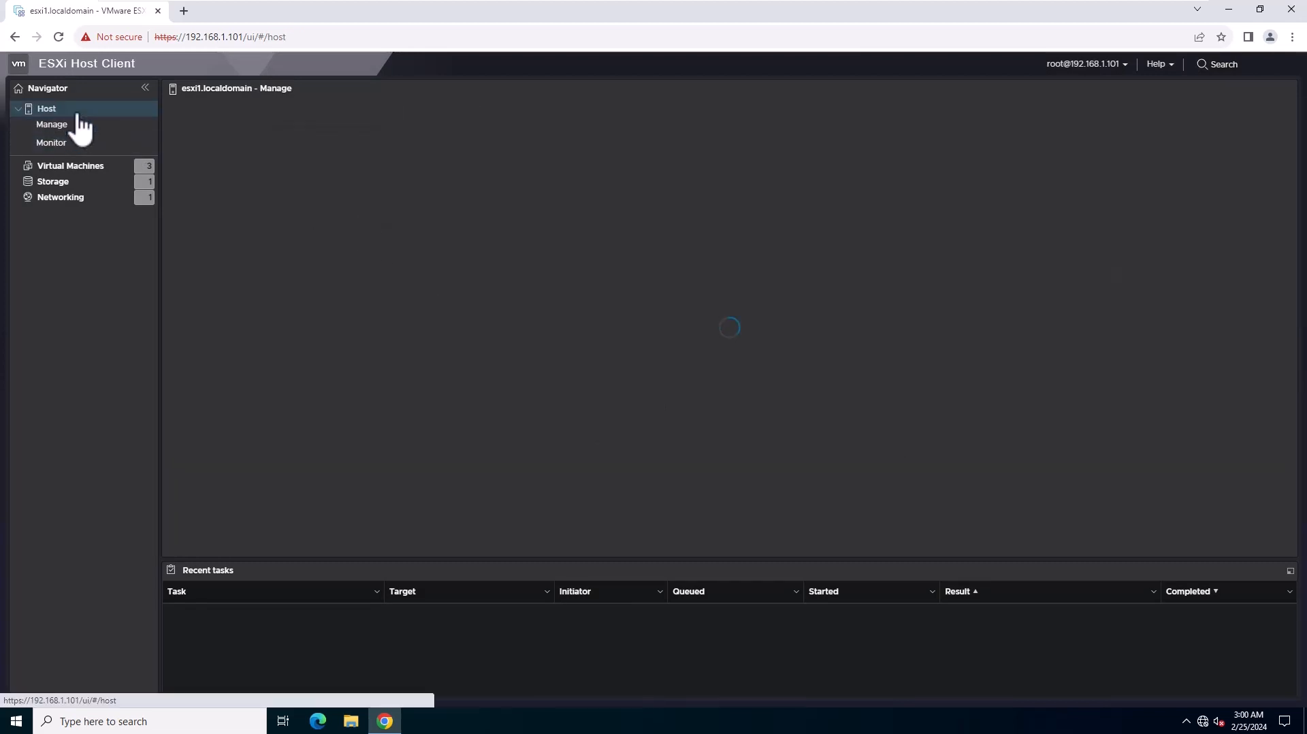
right_click(79, 115)
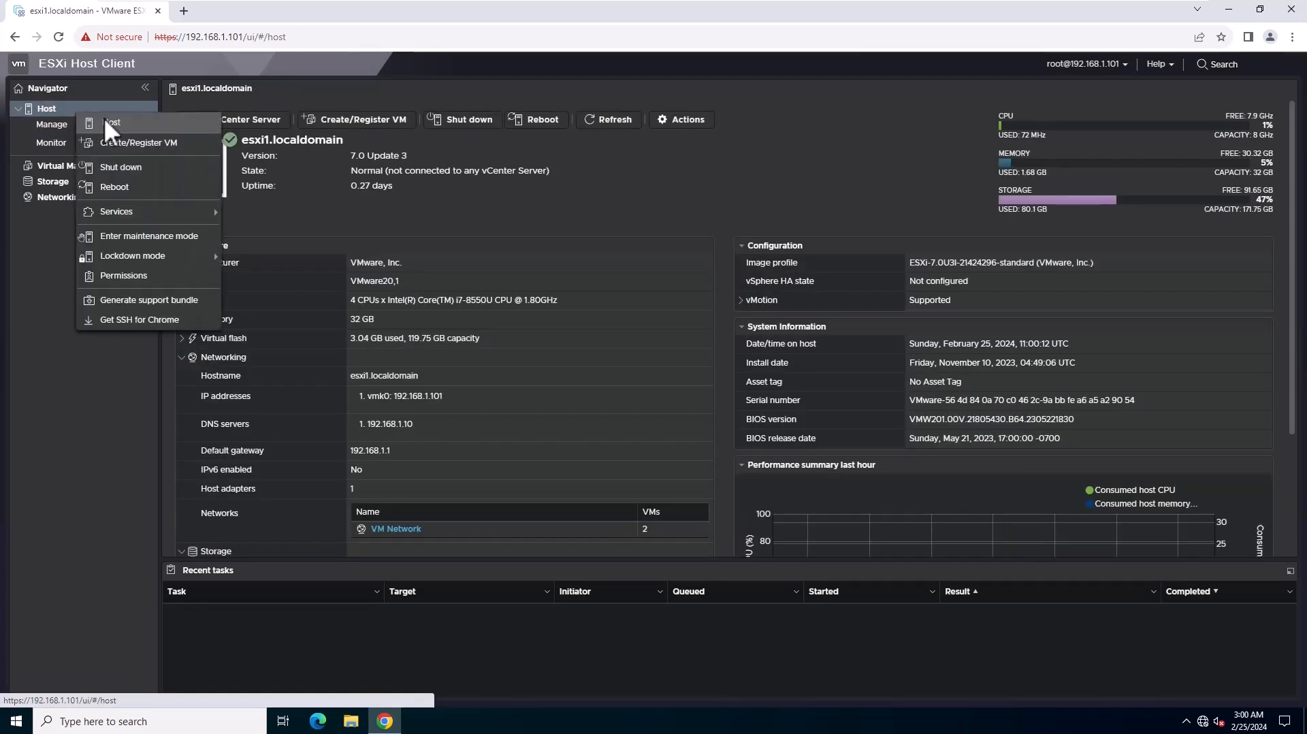
mouse_move(139, 211)
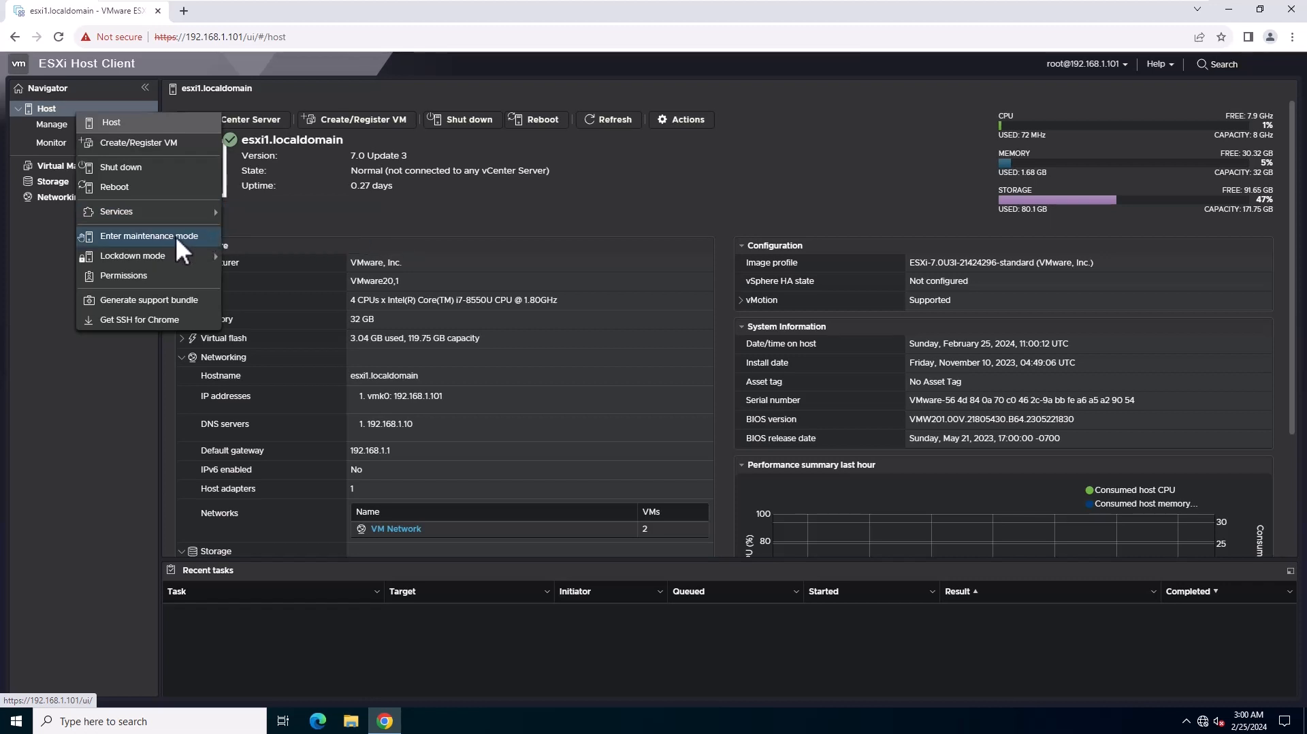
mouse_move(175, 253)
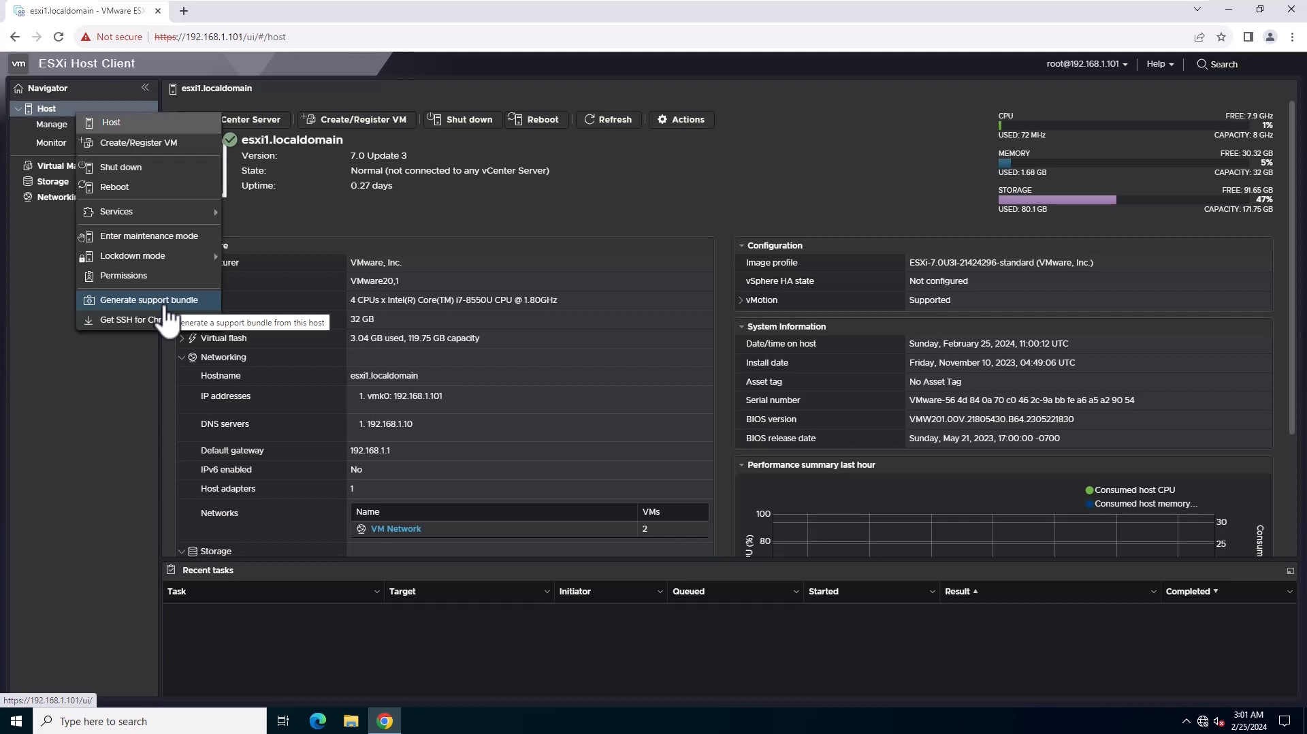
left_click(144, 358)
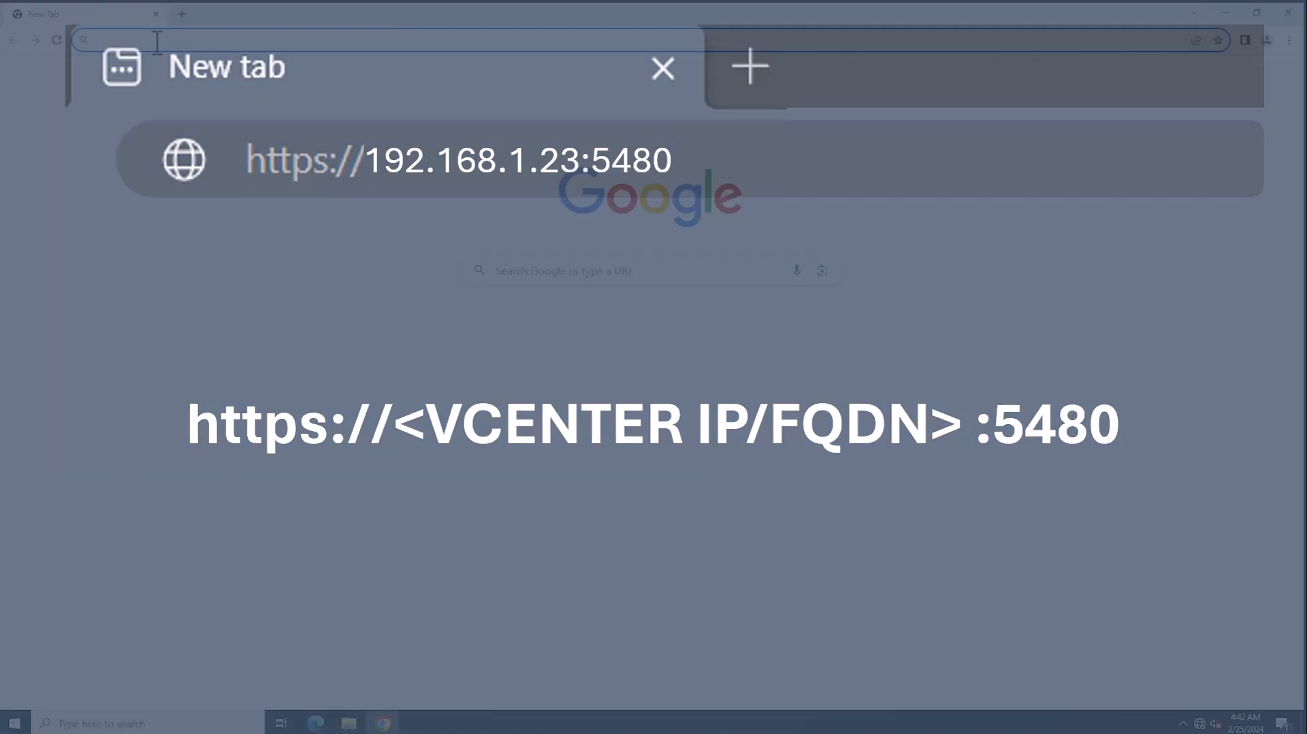
type("https://192.")
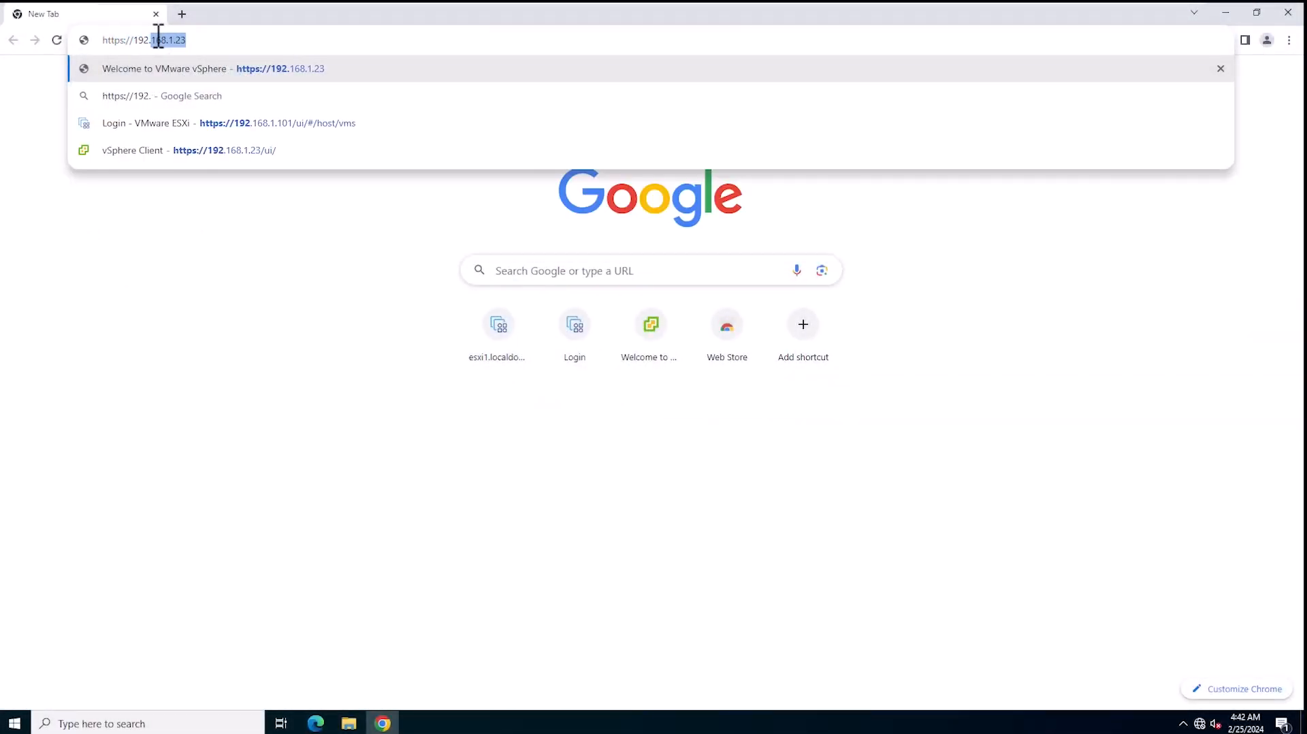
type("168.1.23:5480")
key("Return")
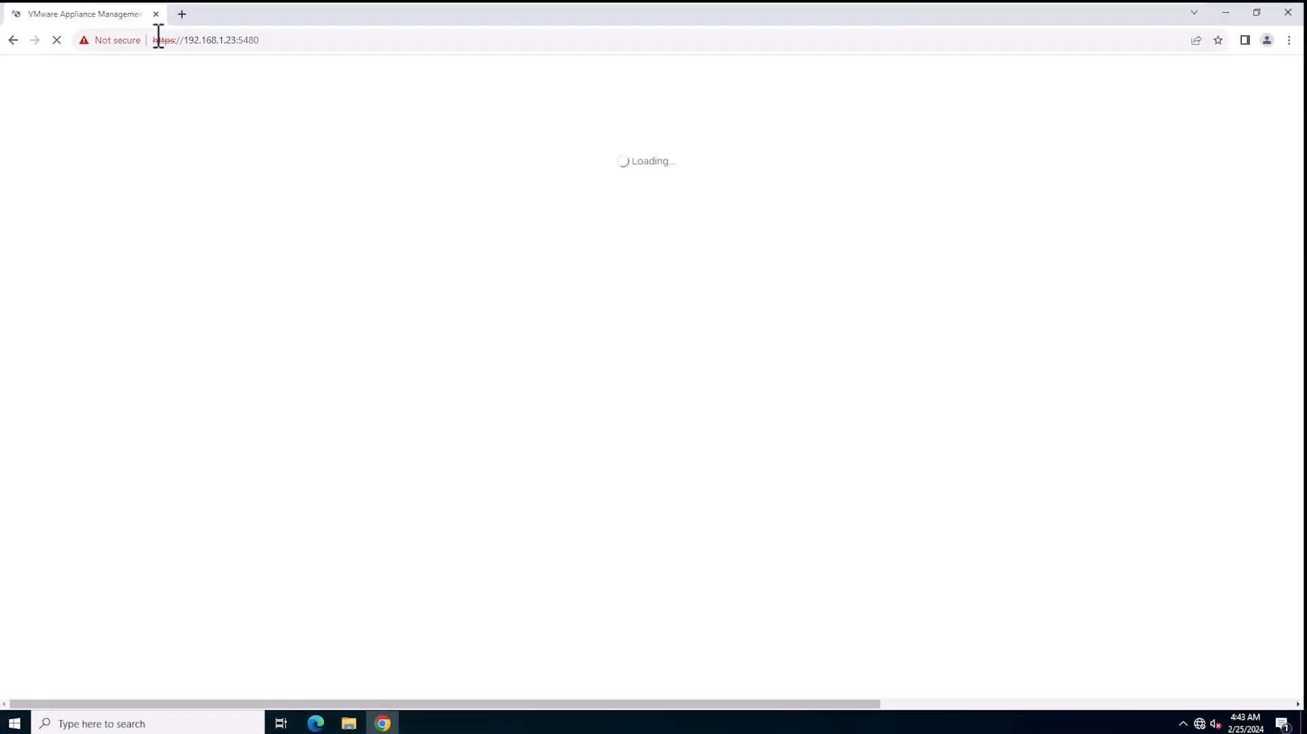
left_click(100, 388)
type("root")
left_click(101, 415)
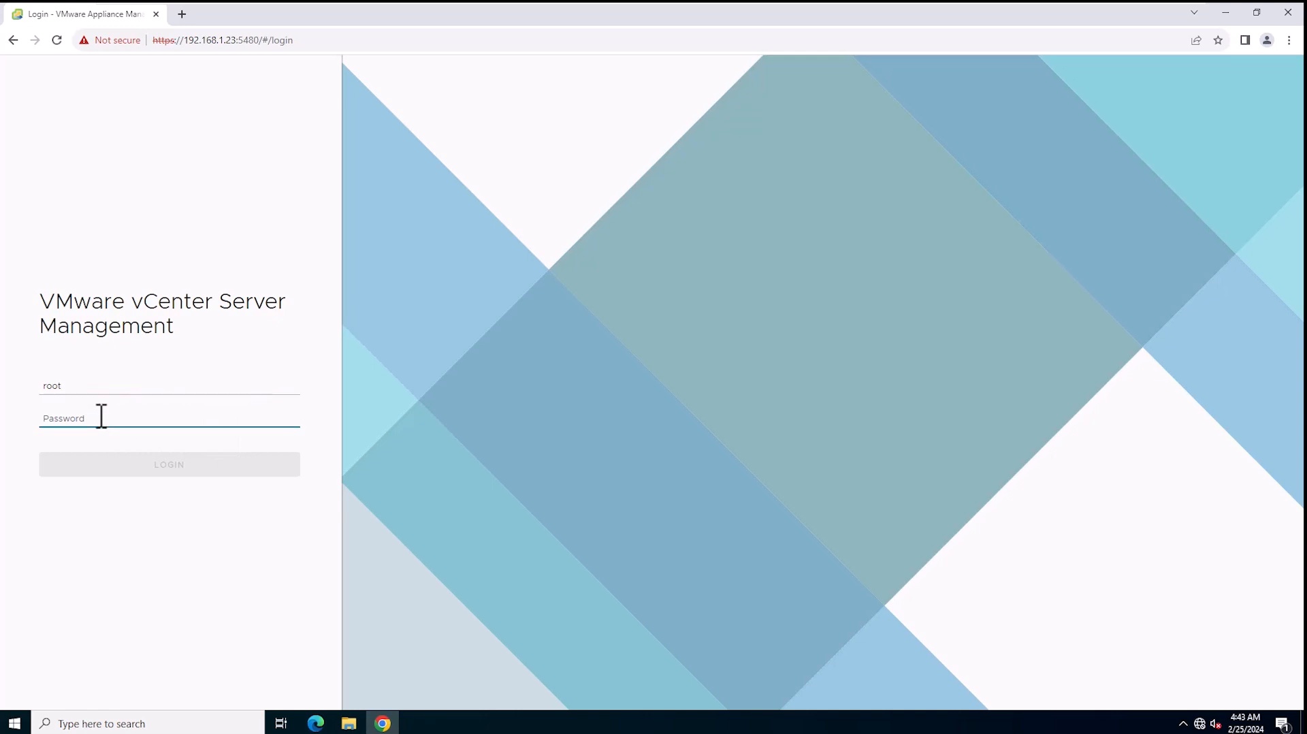
type("******")
left_click(127, 469)
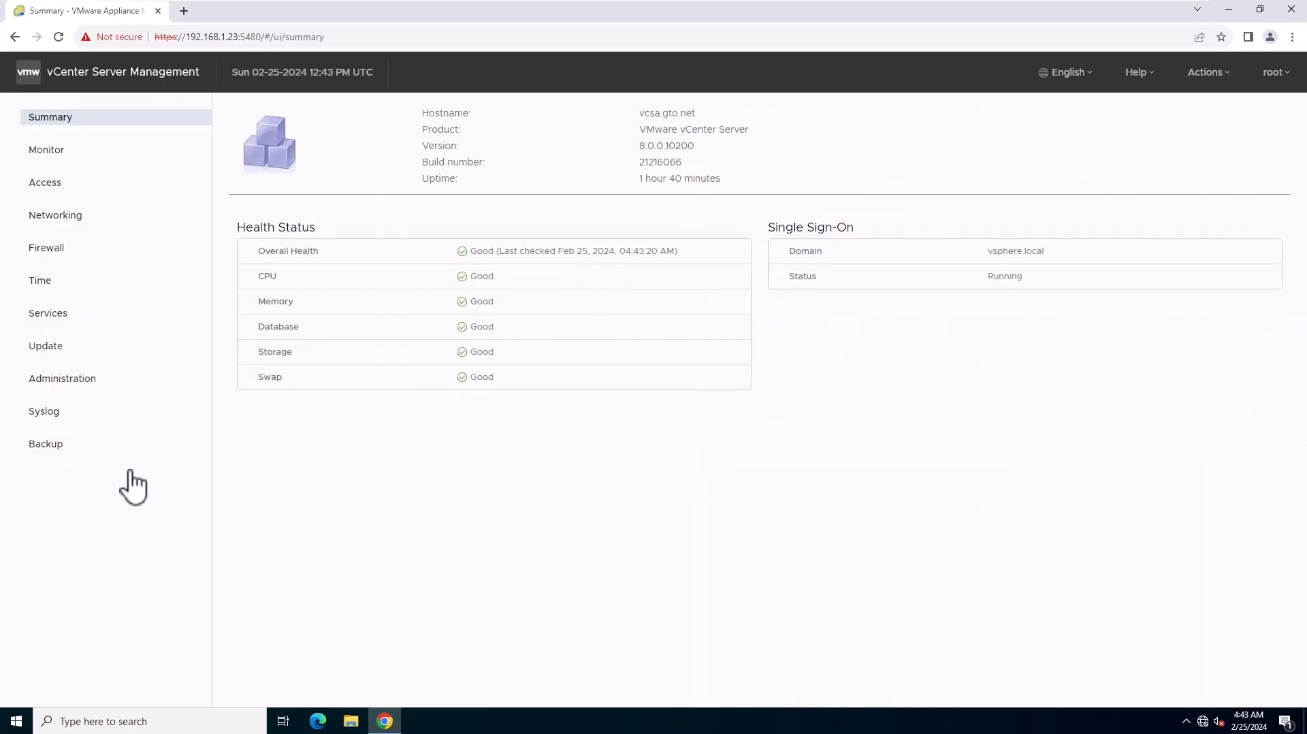
Step: Look through the vCenter appliance's services, and check its editable access settings without changing them
left_click(60, 318)
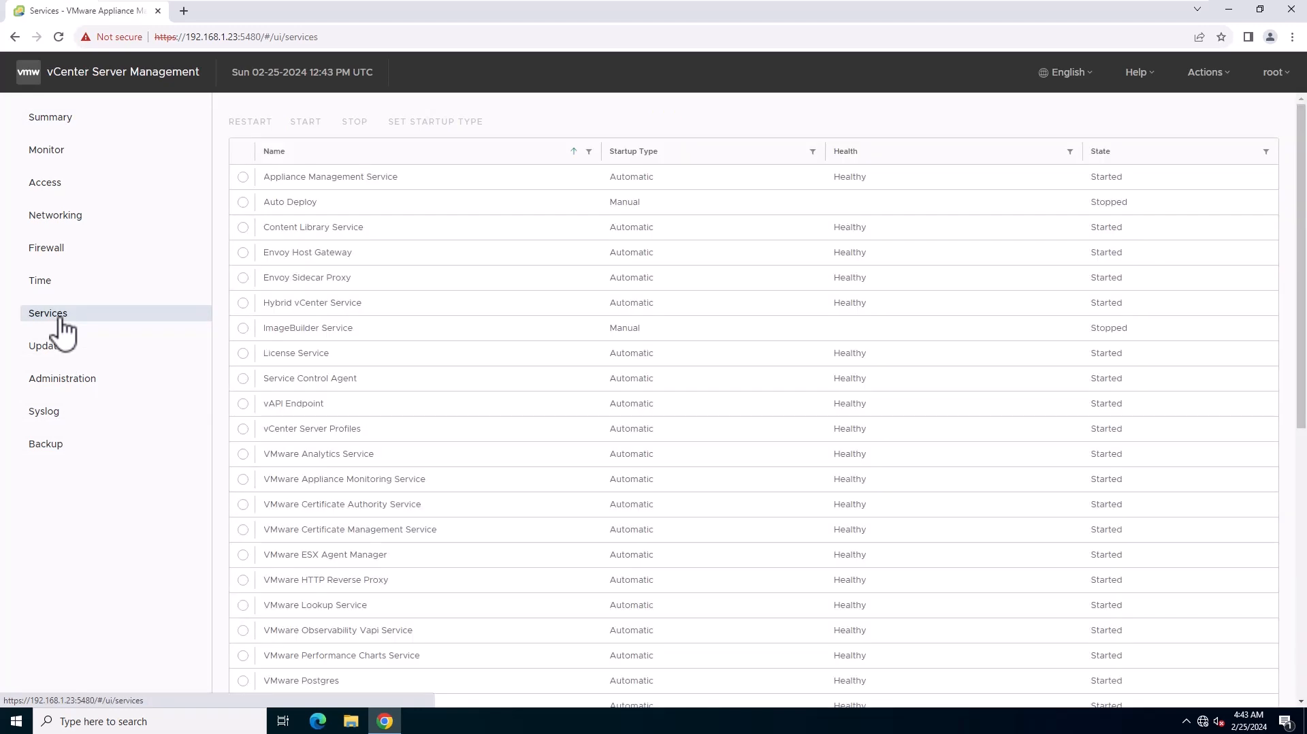
left_click_drag(1301, 335, 1302, 594)
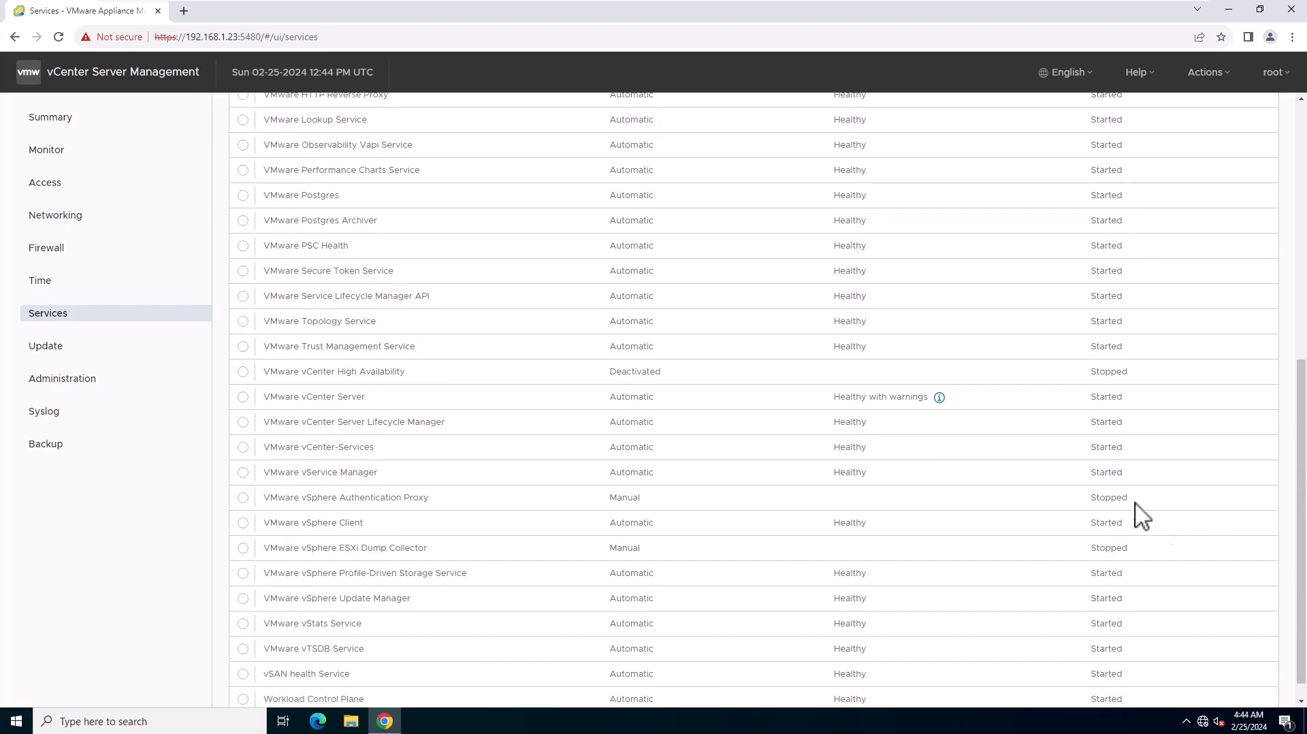
left_click(68, 199)
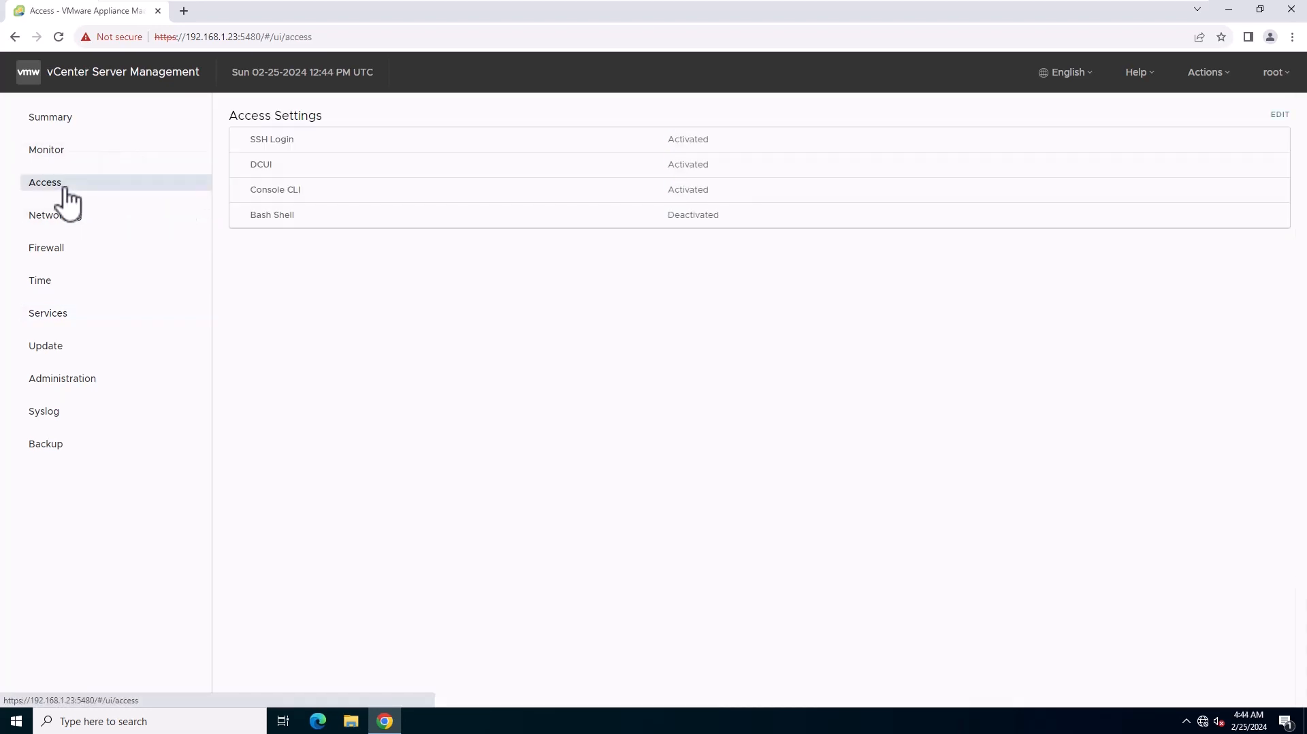
left_click(1280, 116)
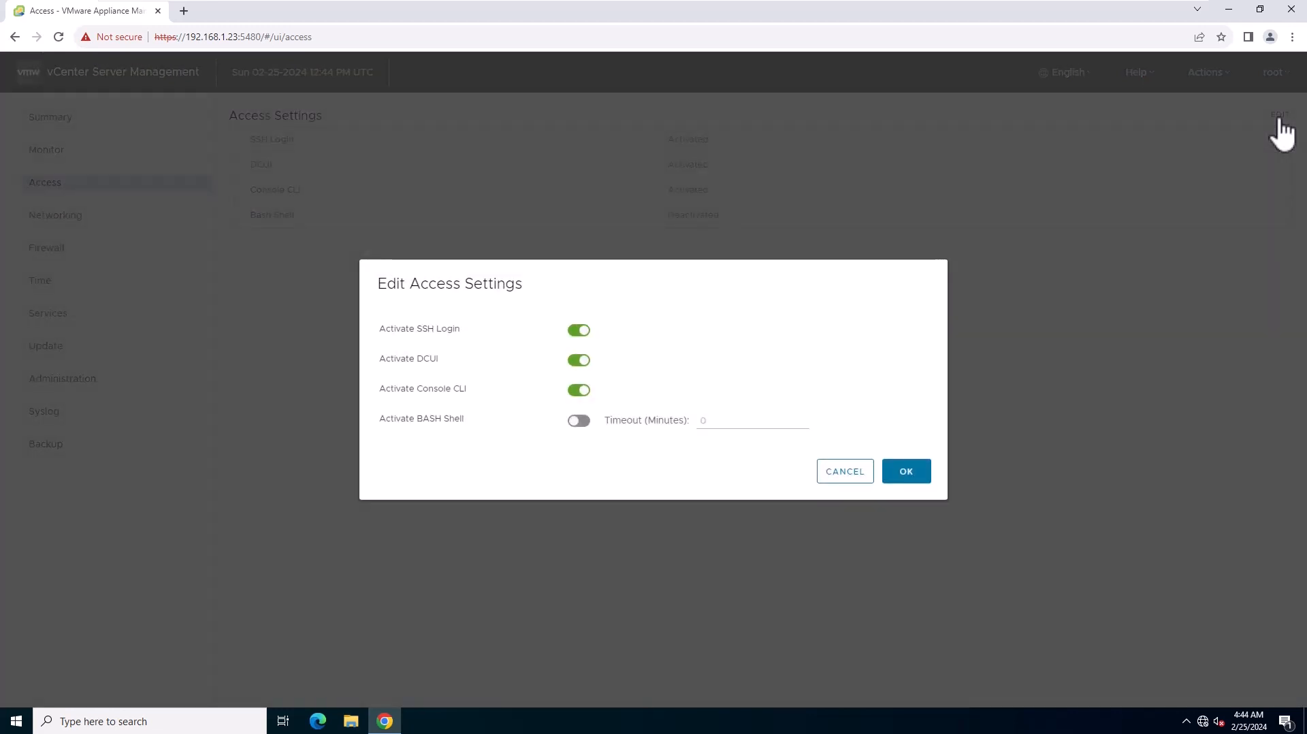
left_click(846, 472)
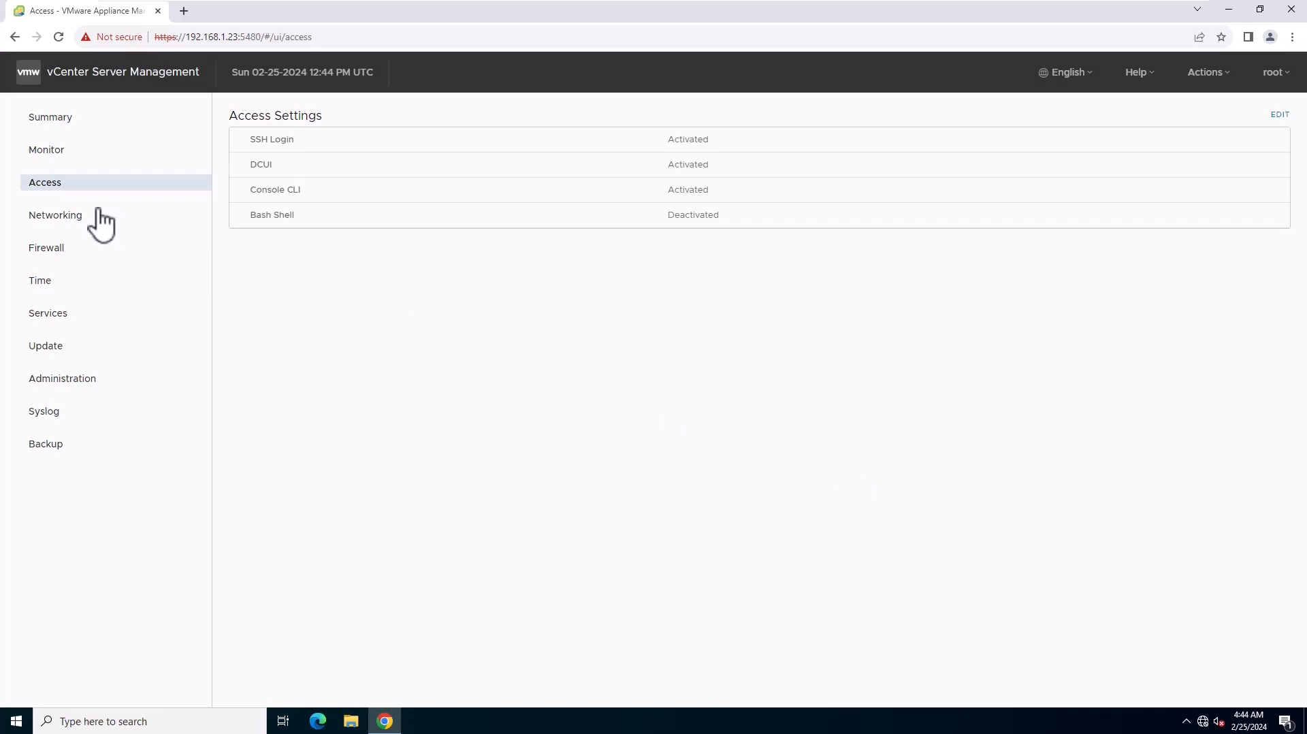
Step: View the vCenter appliance's networking and time settings
left_click(82, 216)
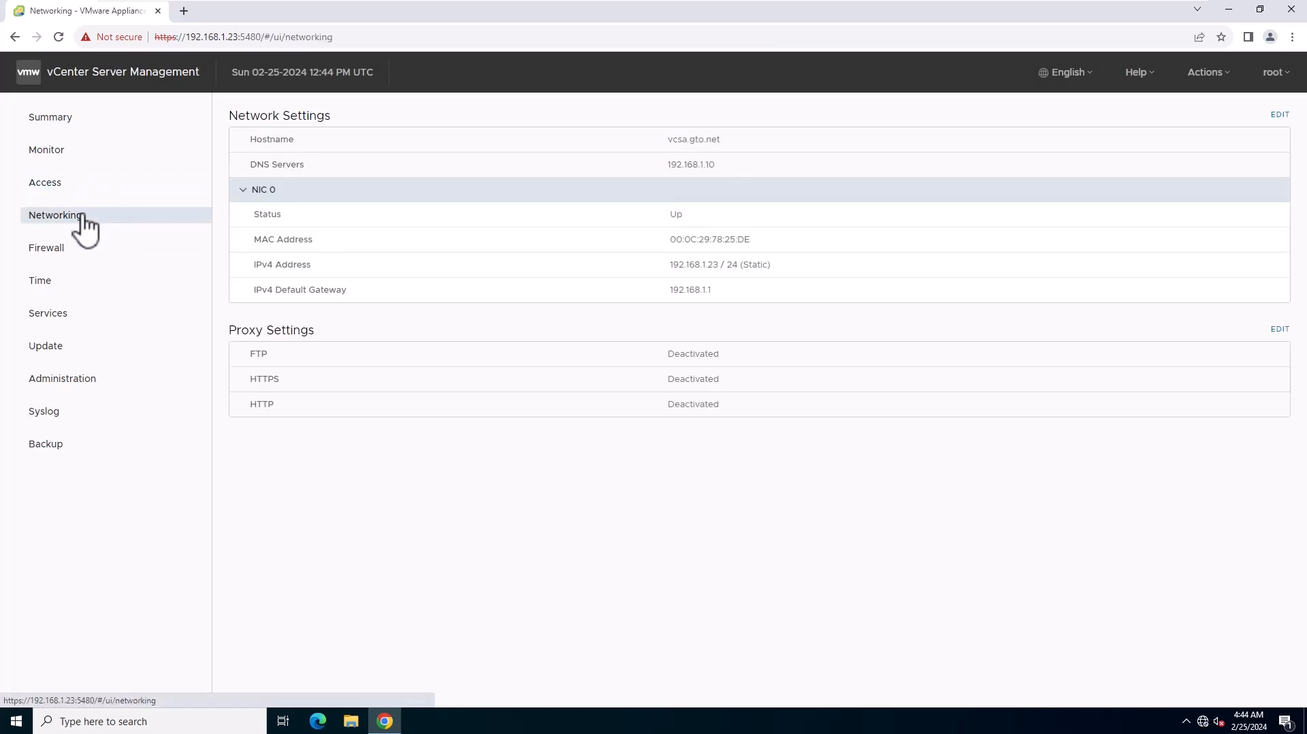
left_click(67, 286)
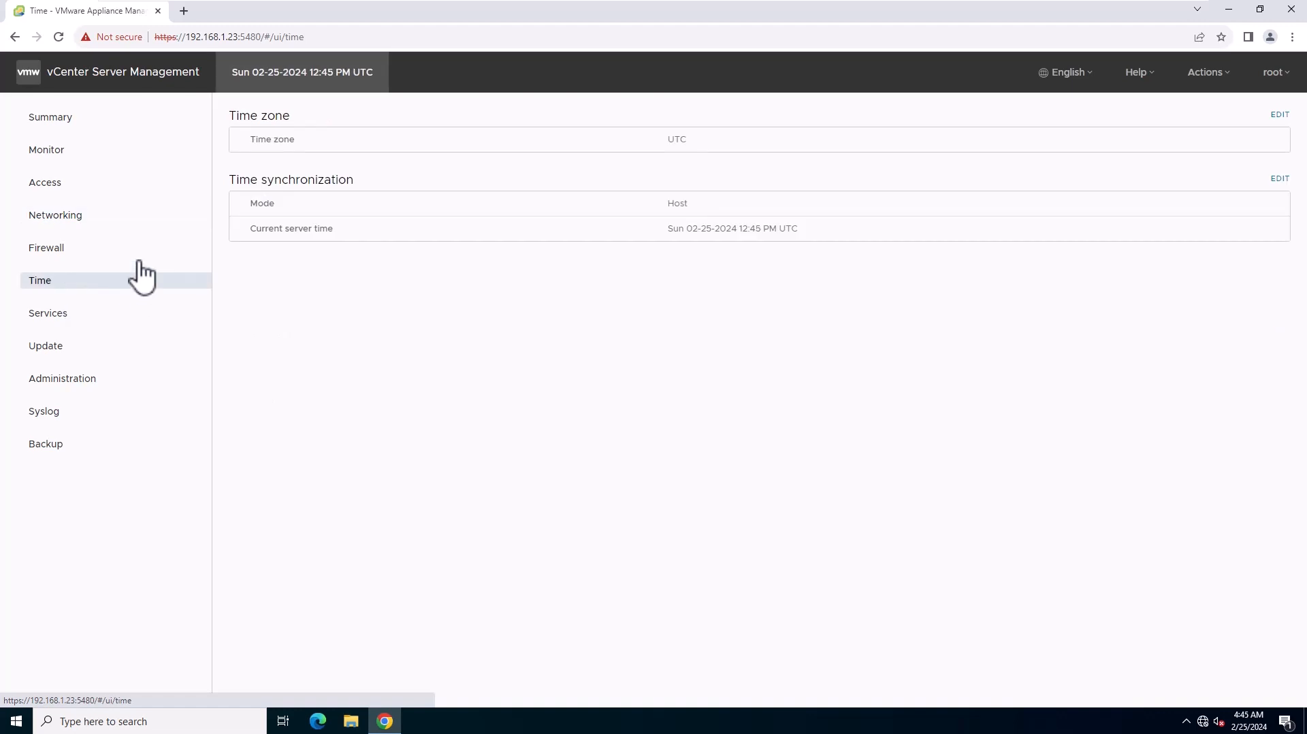
Step: View the appliance's CPU and memory, disk, network and database monitoring, and return to the CPU and memory charts
left_click(65, 165)
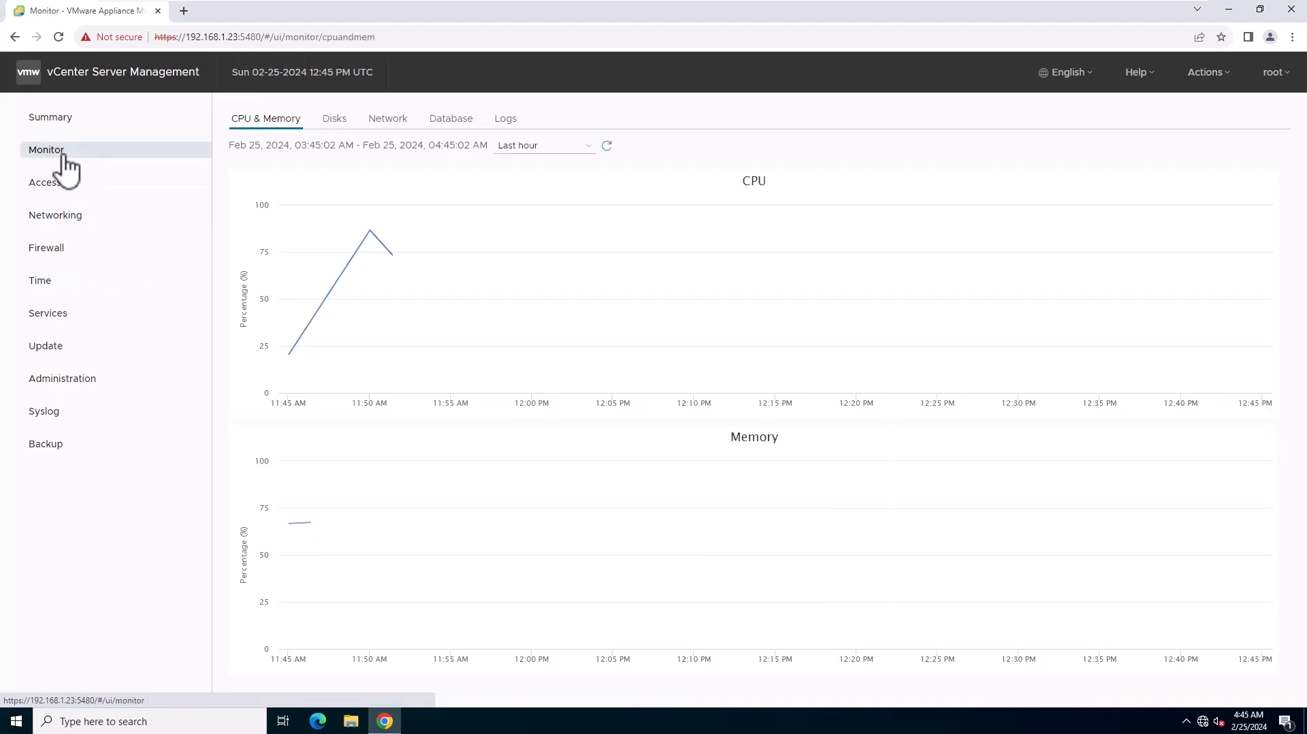
left_click(334, 122)
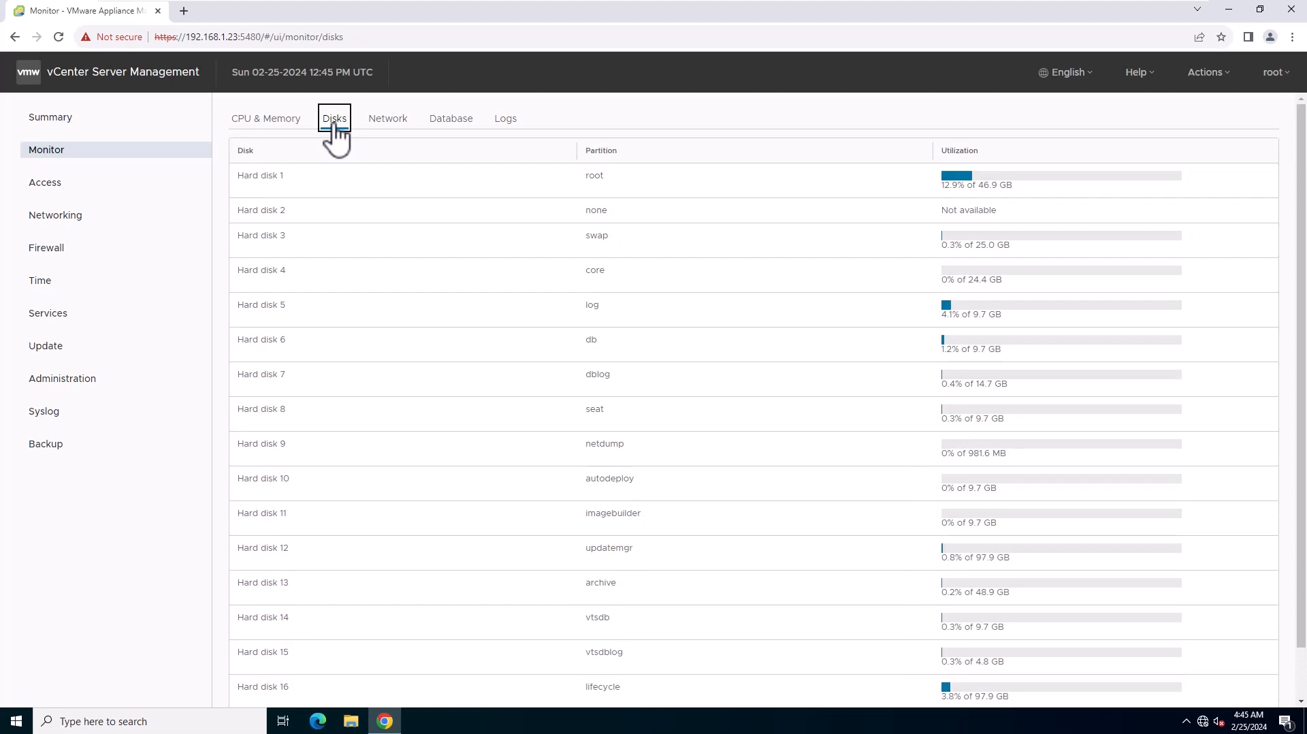
left_click(388, 126)
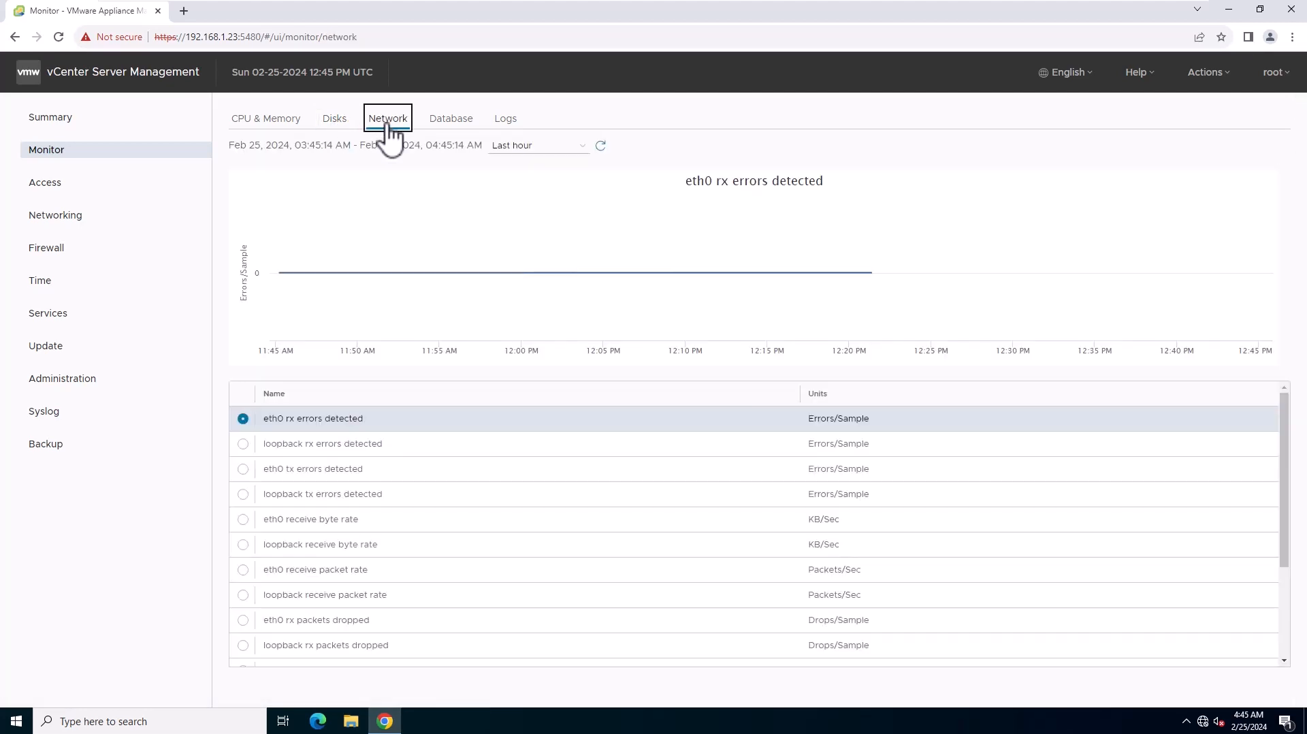
left_click(451, 129)
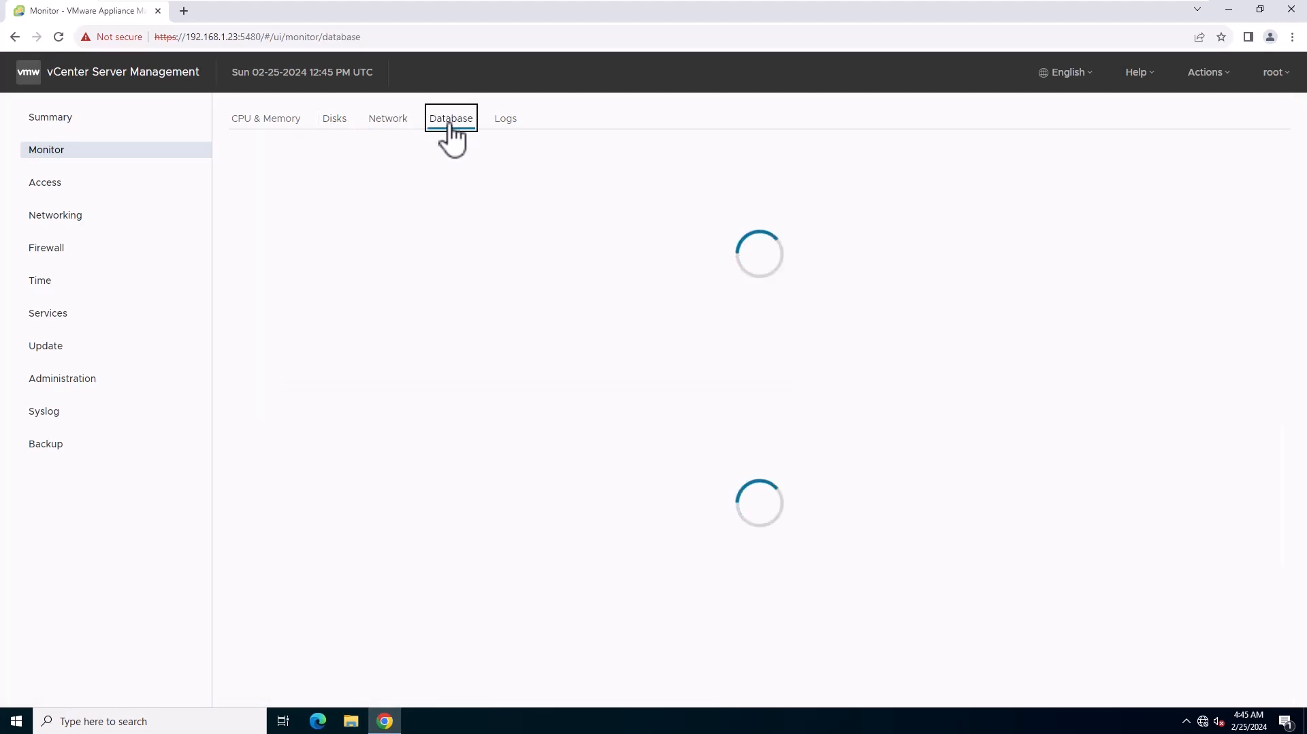
left_click(519, 128)
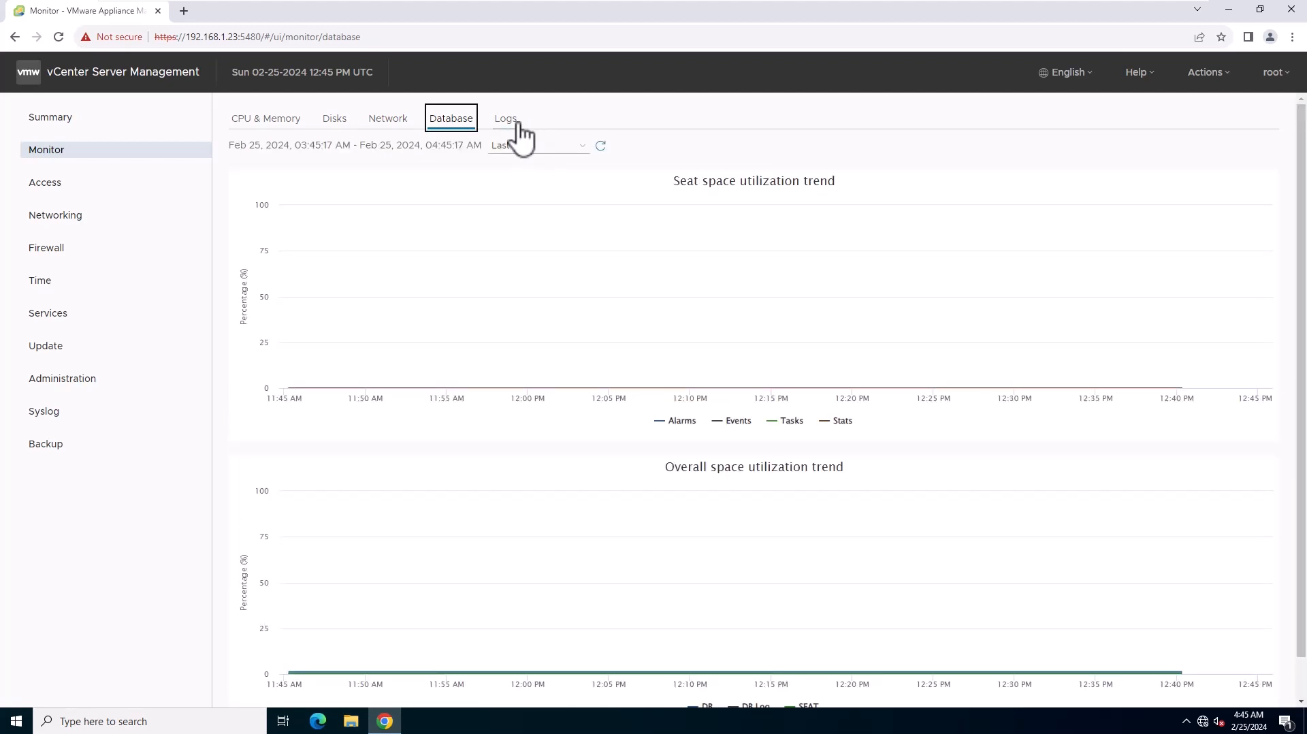
left_click(266, 122)
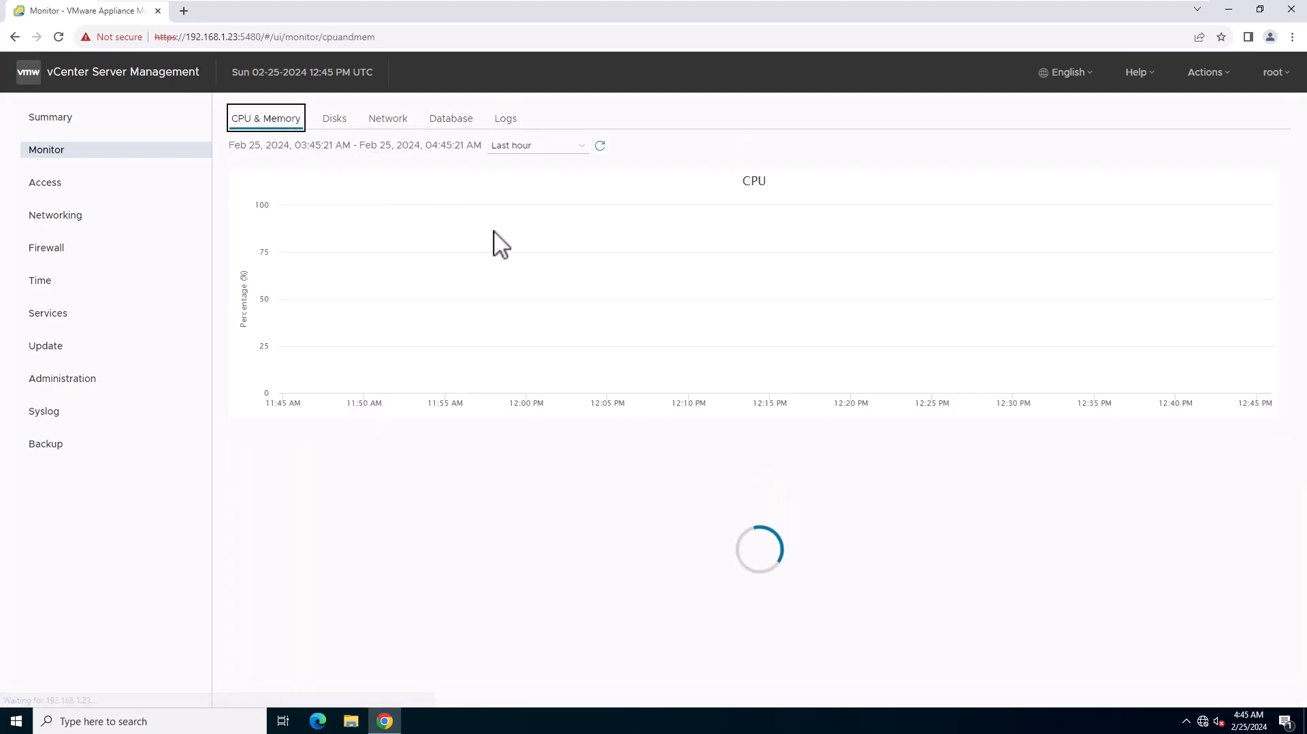
Step: View the appliance's backup settings, open the backup schedule form to check its options and cancel it
left_click(47, 446)
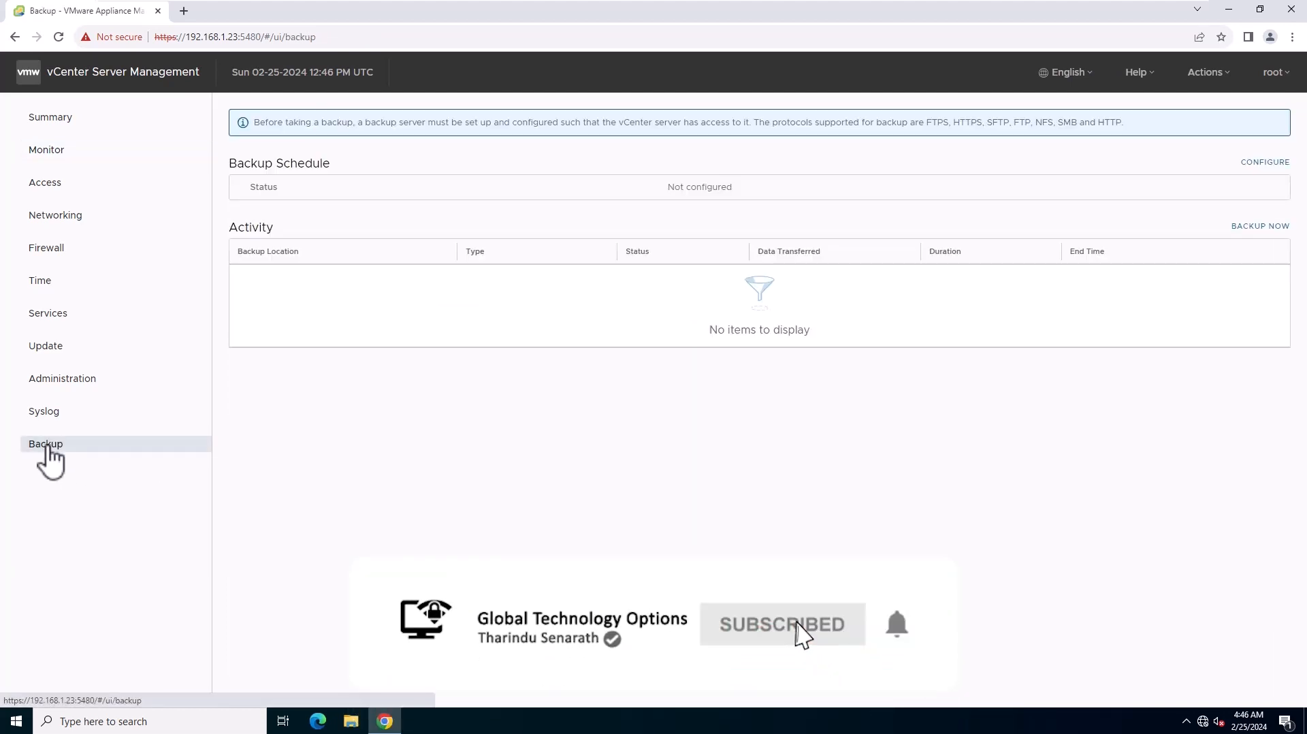
left_click(1264, 163)
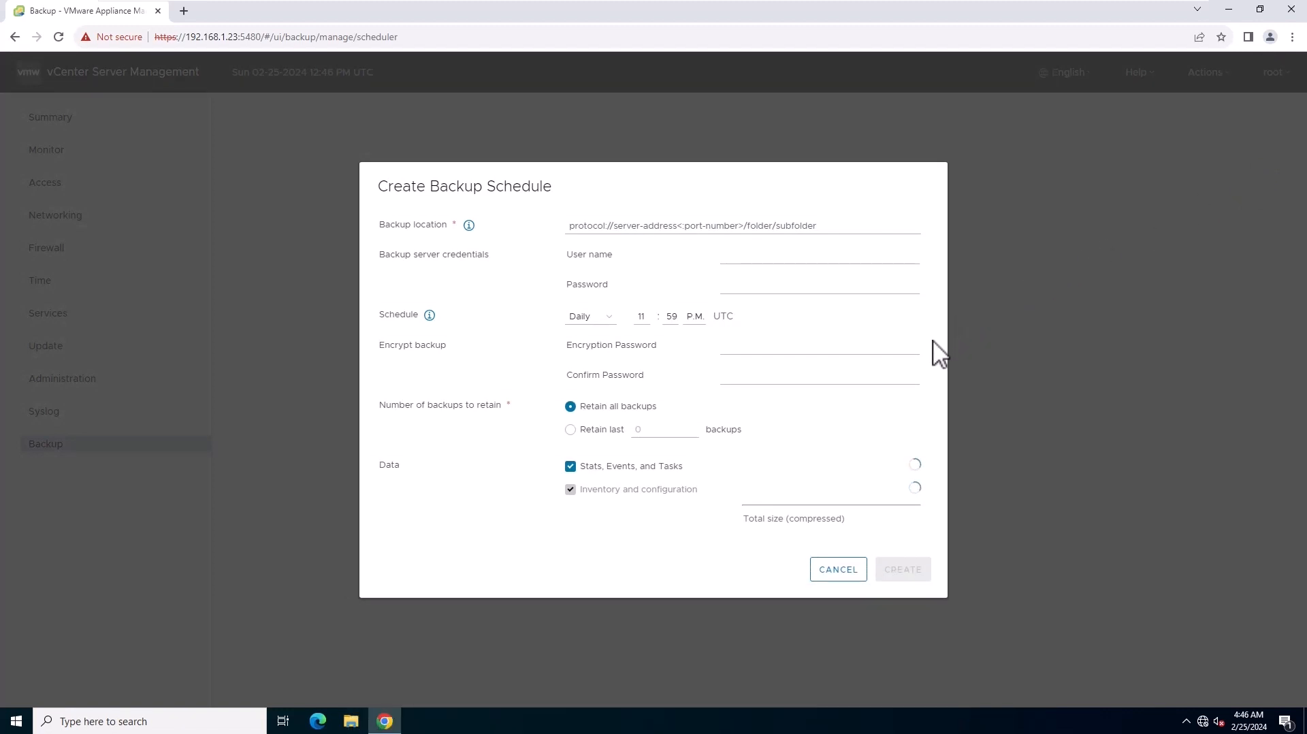
left_click(825, 576)
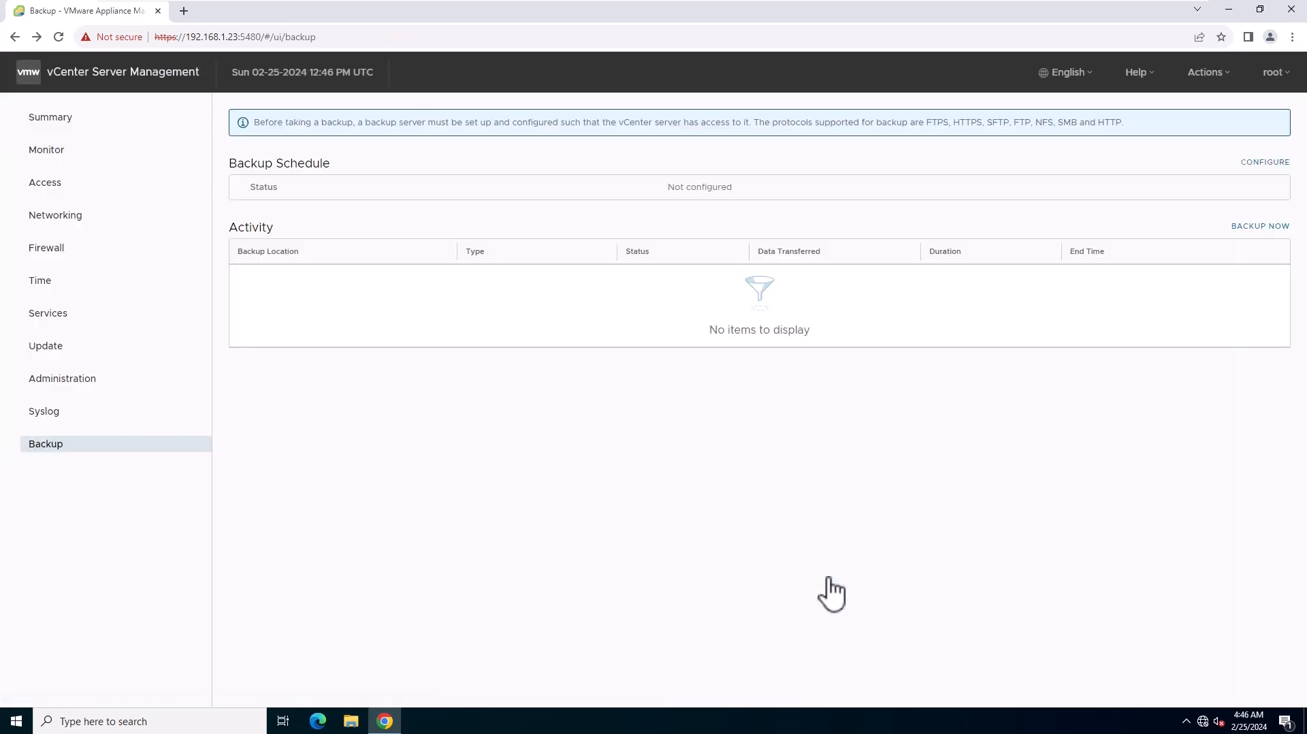